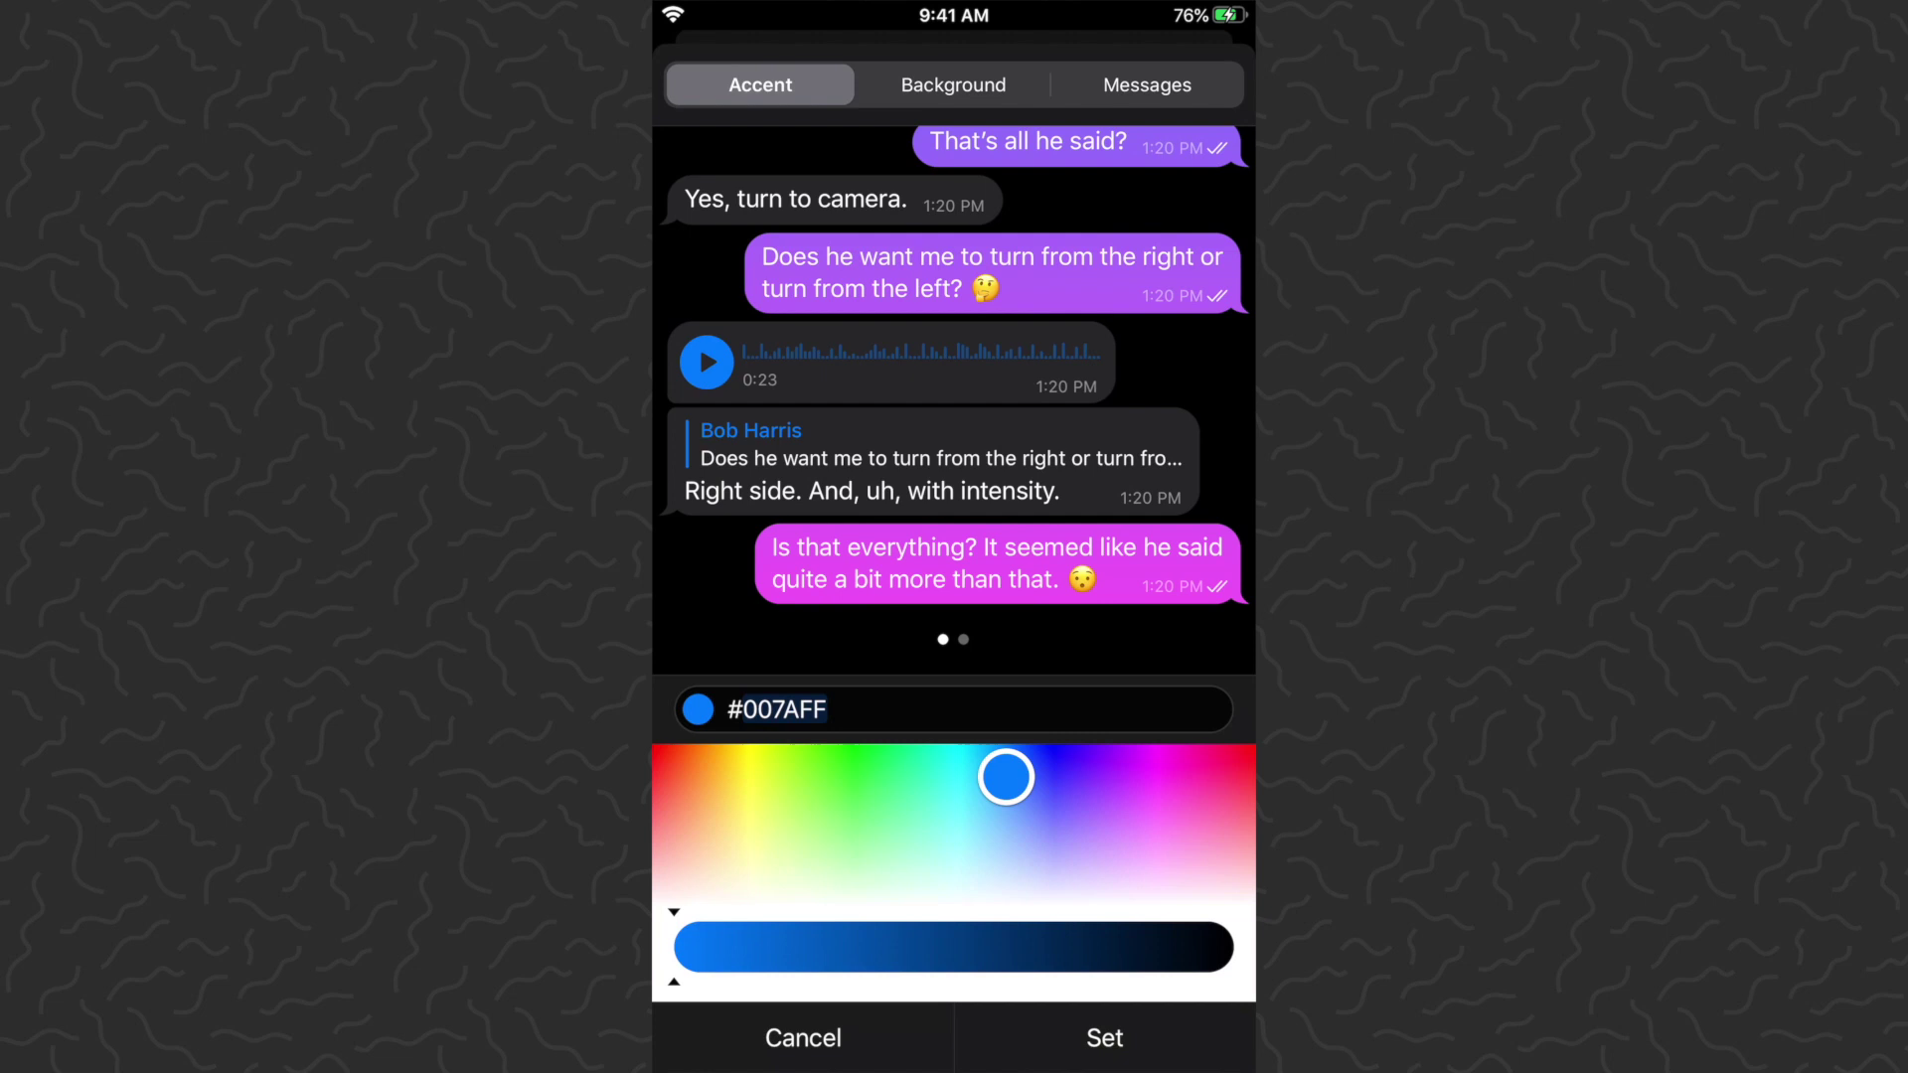
Change the Night theme accent to a custom golden yellow-orange, #FBC75C
mouse_move(1005, 775)
left_mouse_down()
mouse_move(1155, 759)
mouse_move(967, 762)
mouse_move(1093, 777)
left_mouse_up()
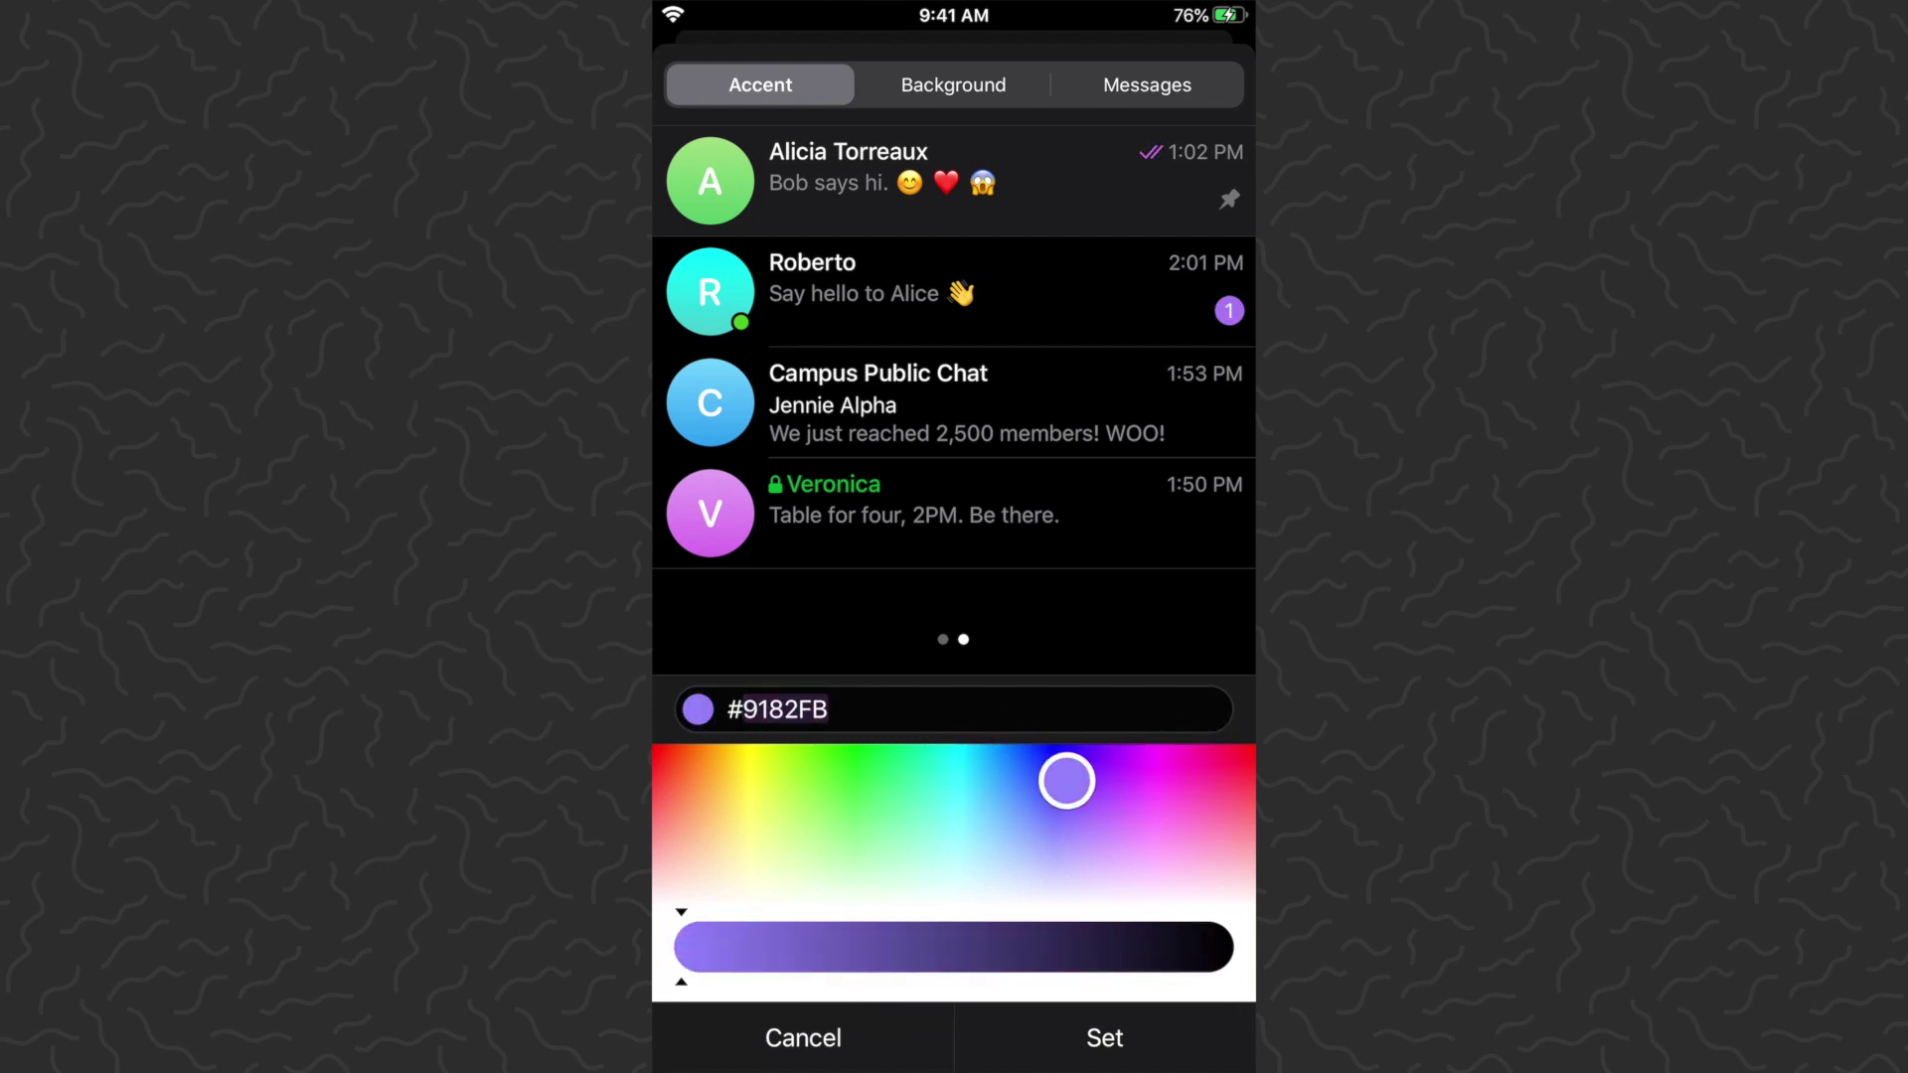
mouse_move(1093, 777)
left_mouse_down()
mouse_move(944, 817)
mouse_move(1207, 783)
mouse_move(1156, 777)
left_mouse_up()
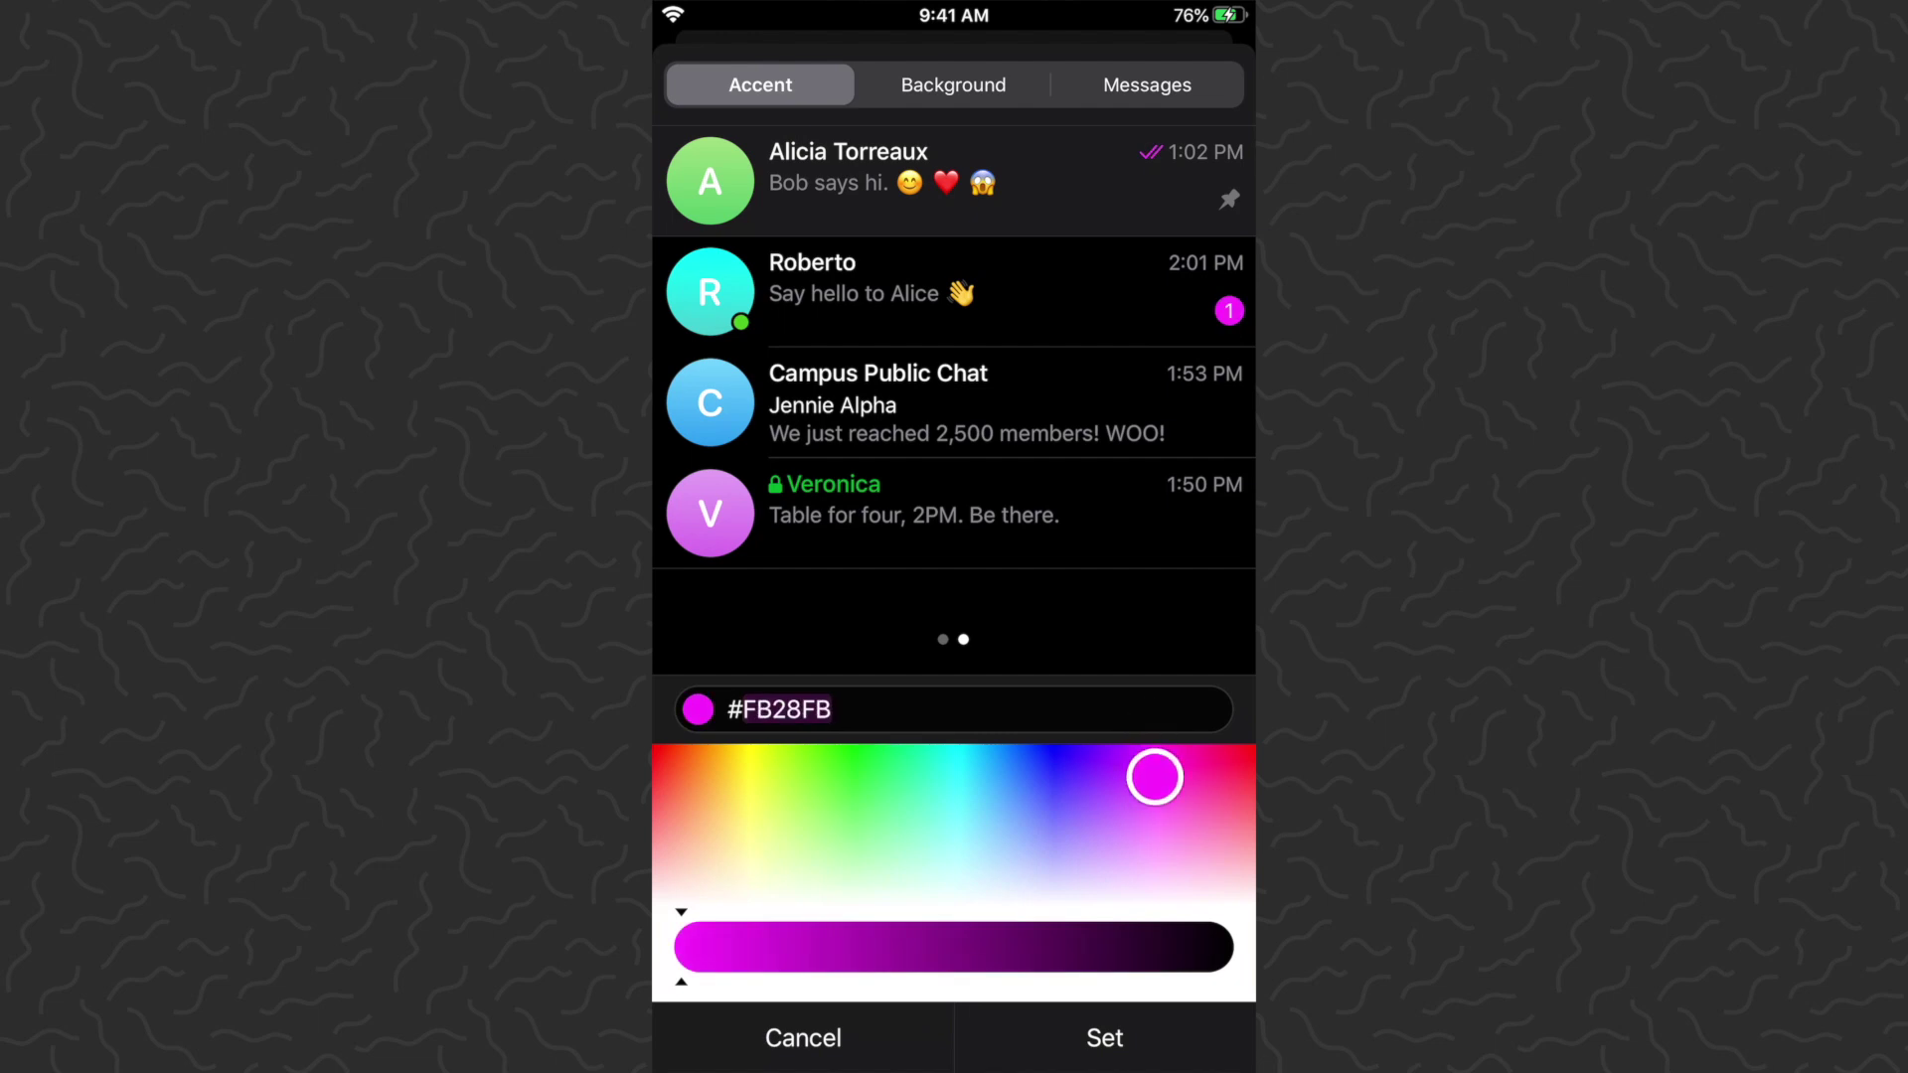
left_click_drag(745, 373, 1162, 373)
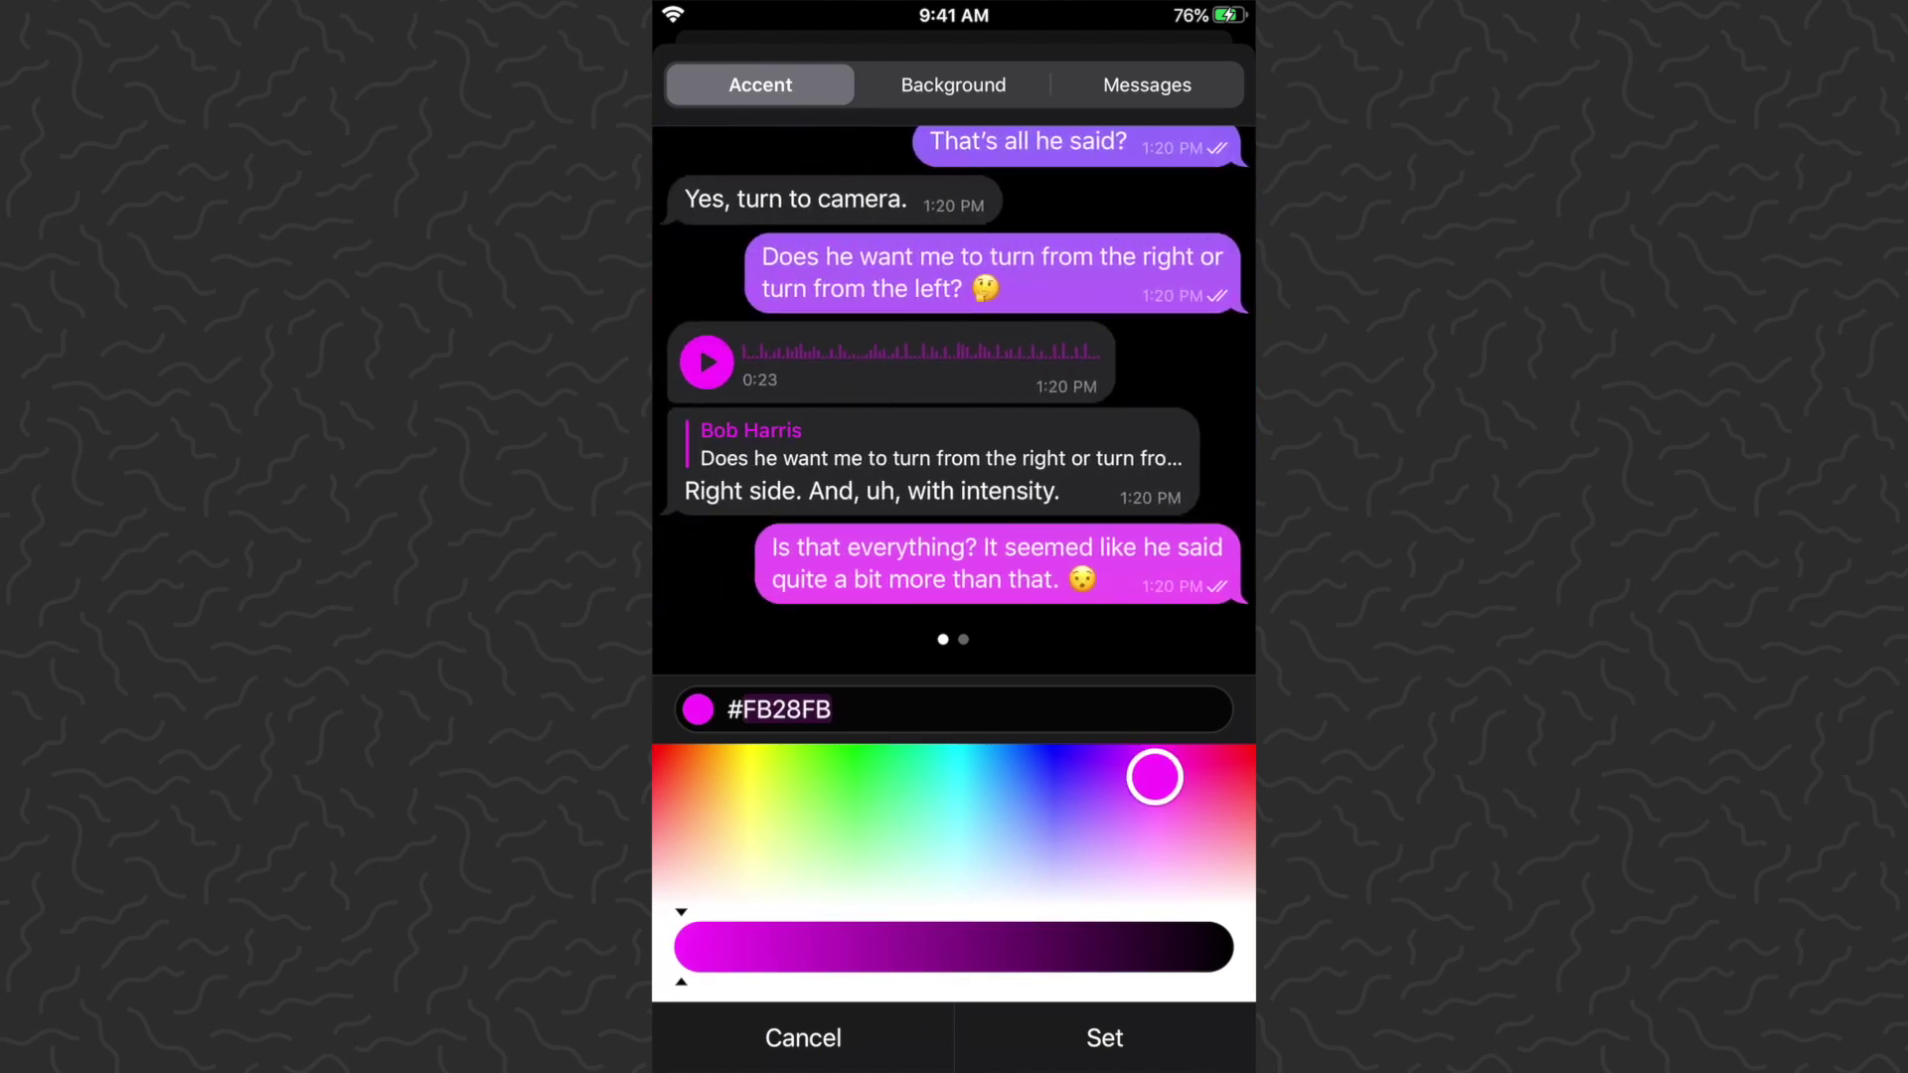
mouse_move(1155, 776)
left_mouse_down()
mouse_move(706, 753)
mouse_move(718, 802)
left_mouse_up()
left_click(1105, 1037)
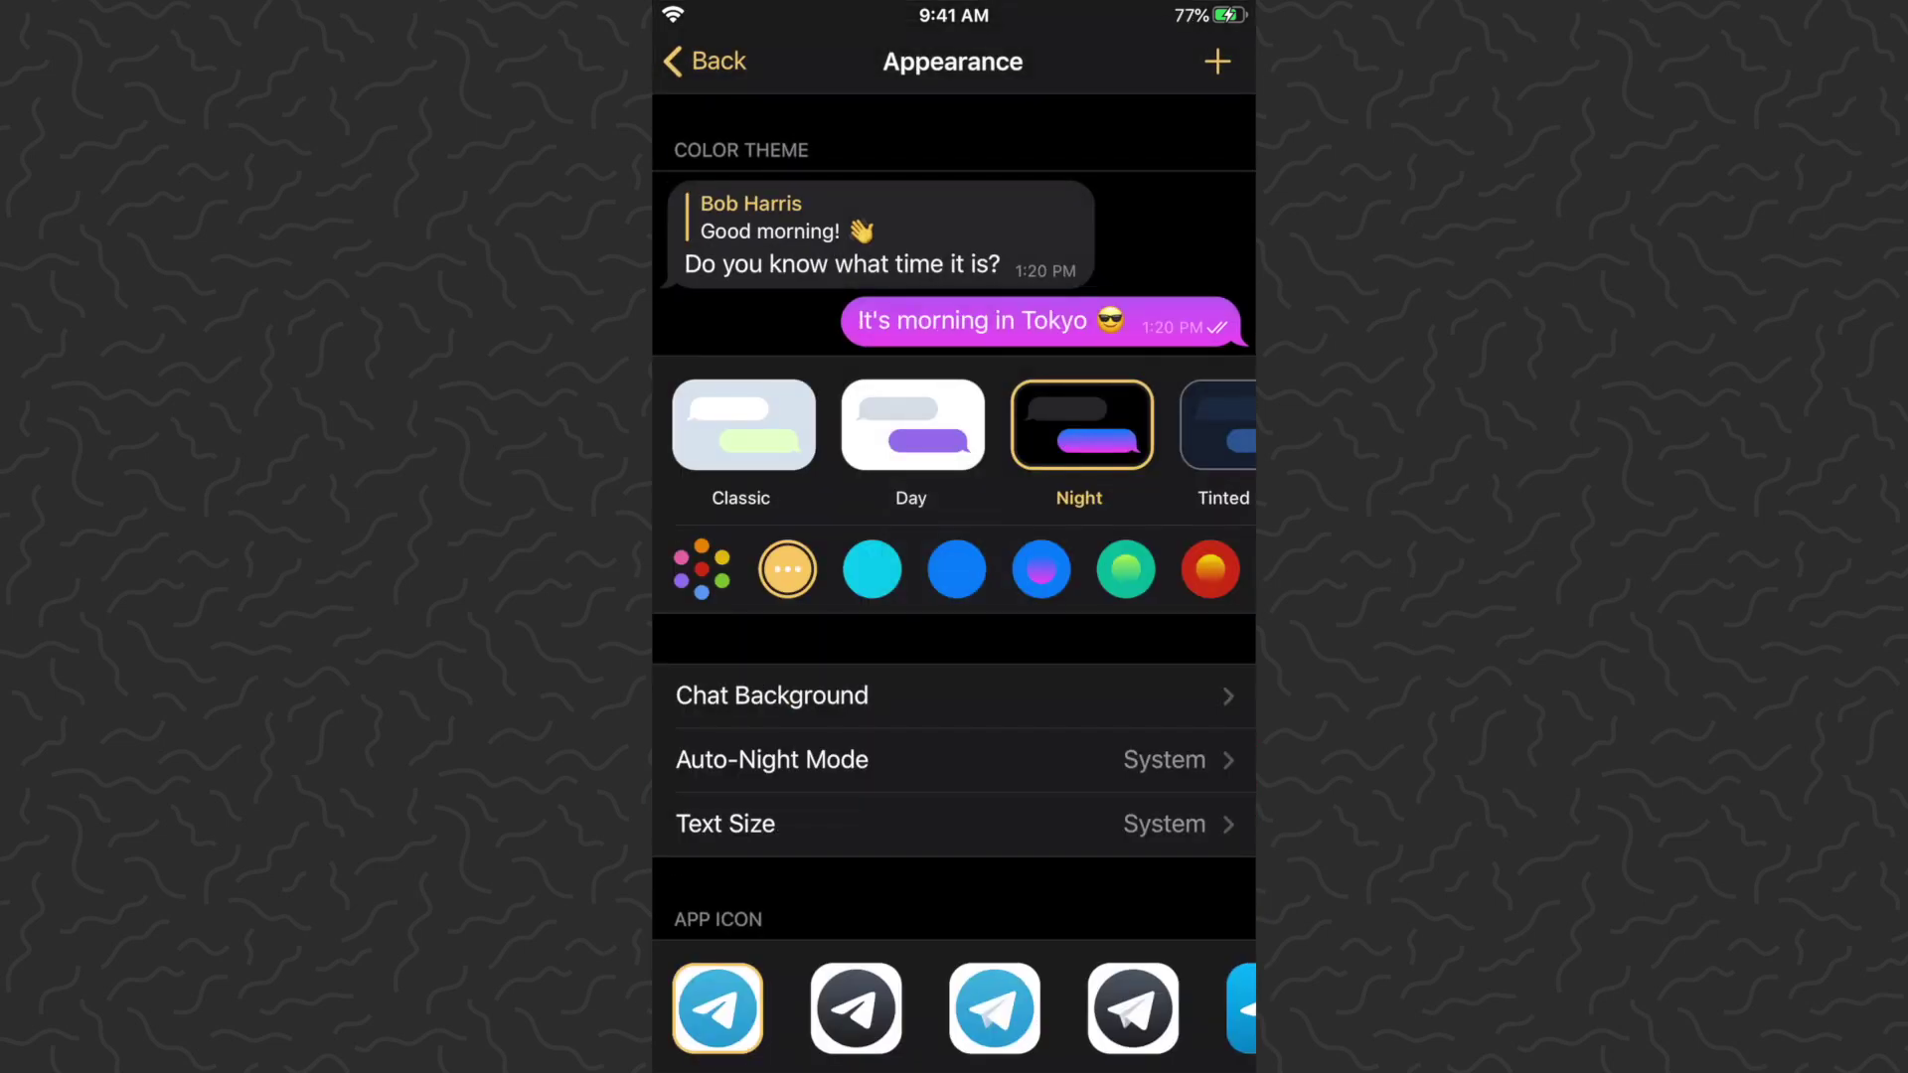
Check the golden accent in the Telegram chat, then return to the Settings screen
left_click(704, 62)
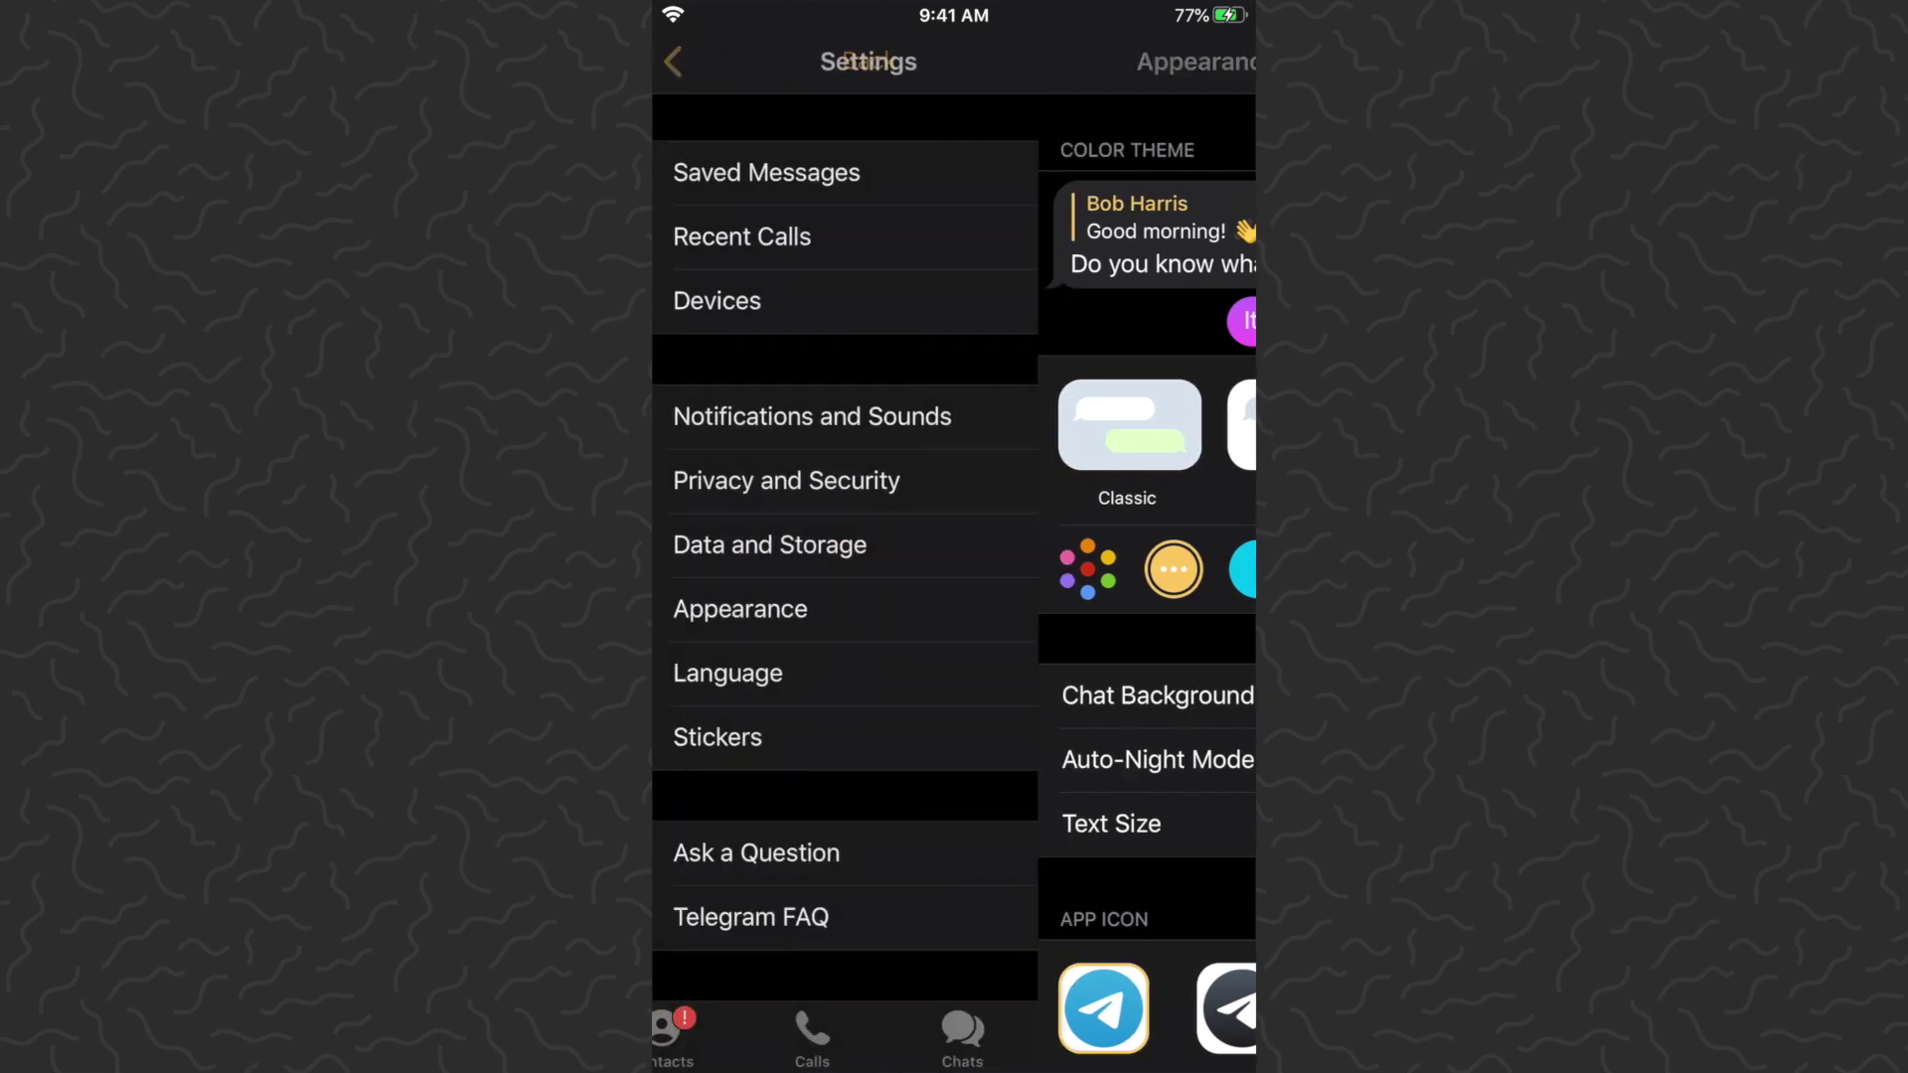
left_click(1027, 1037)
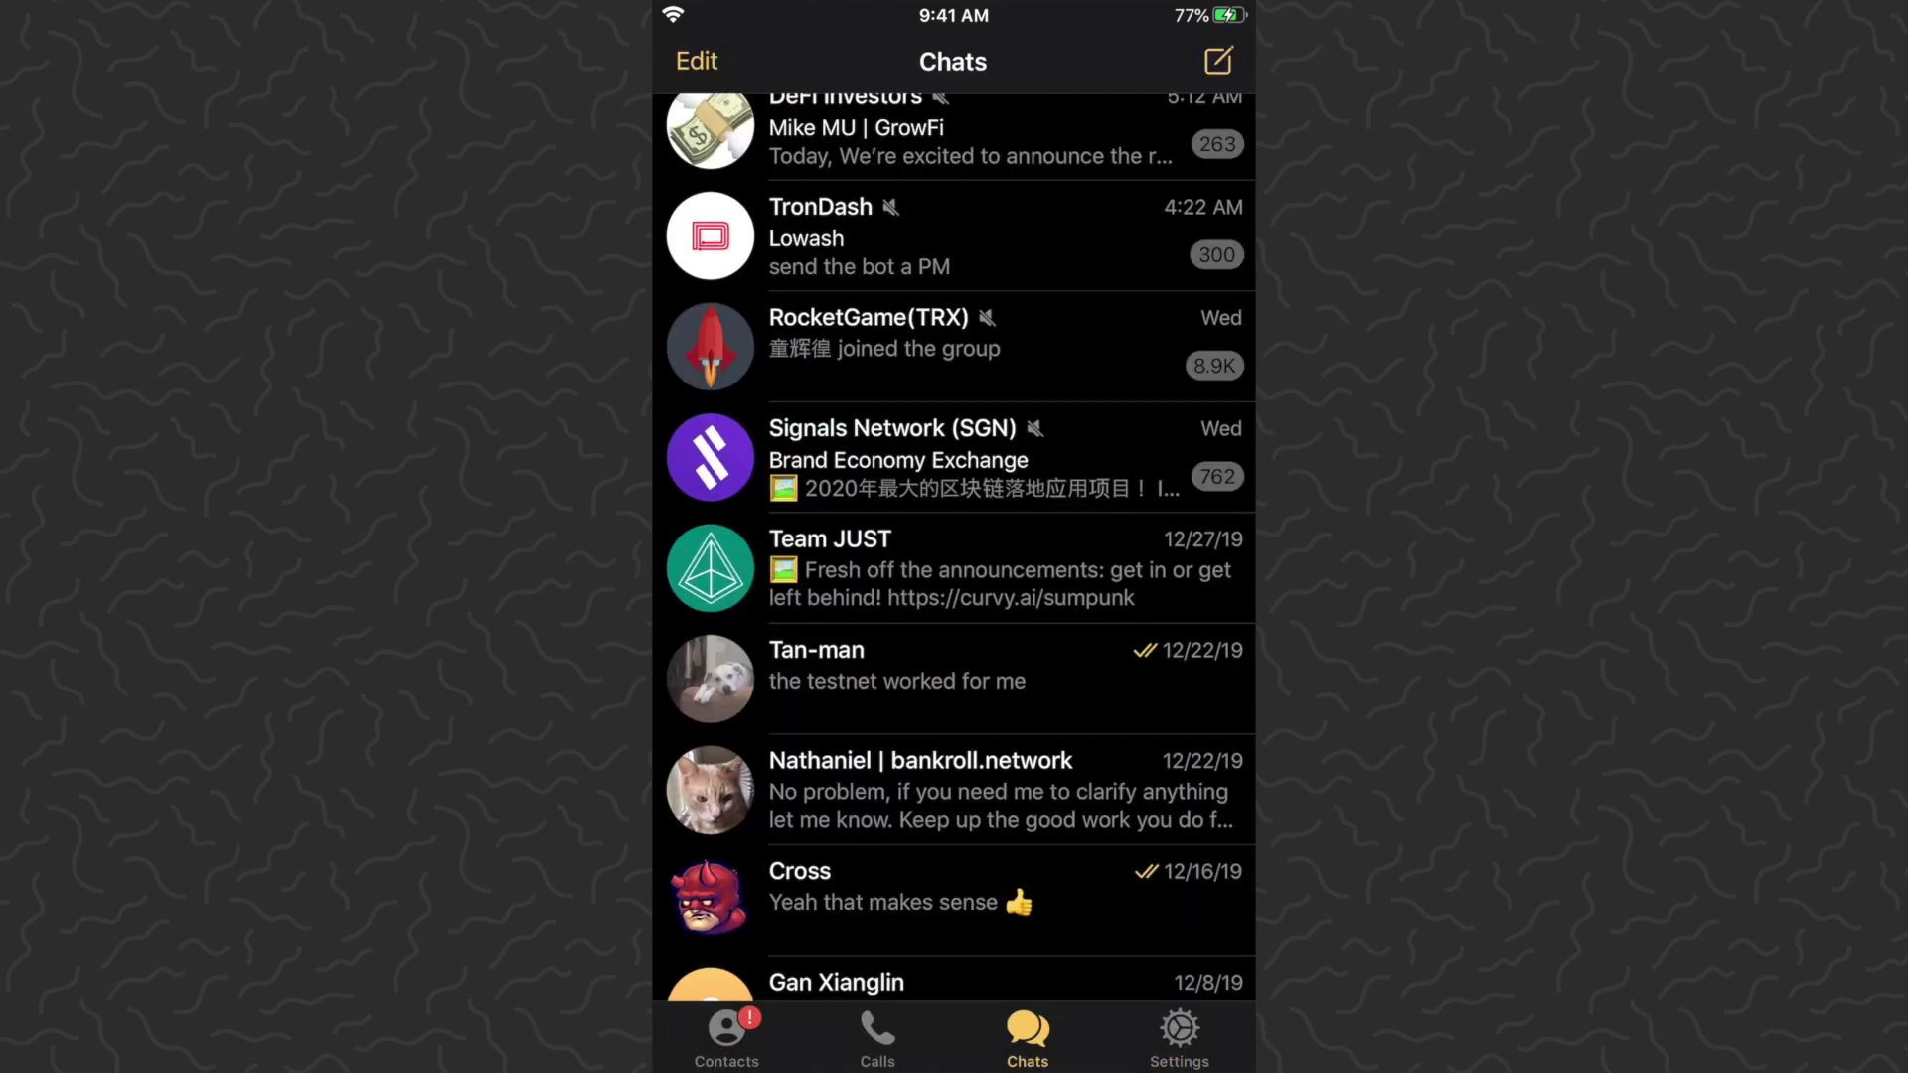
scroll(955, 536, "up", 5)
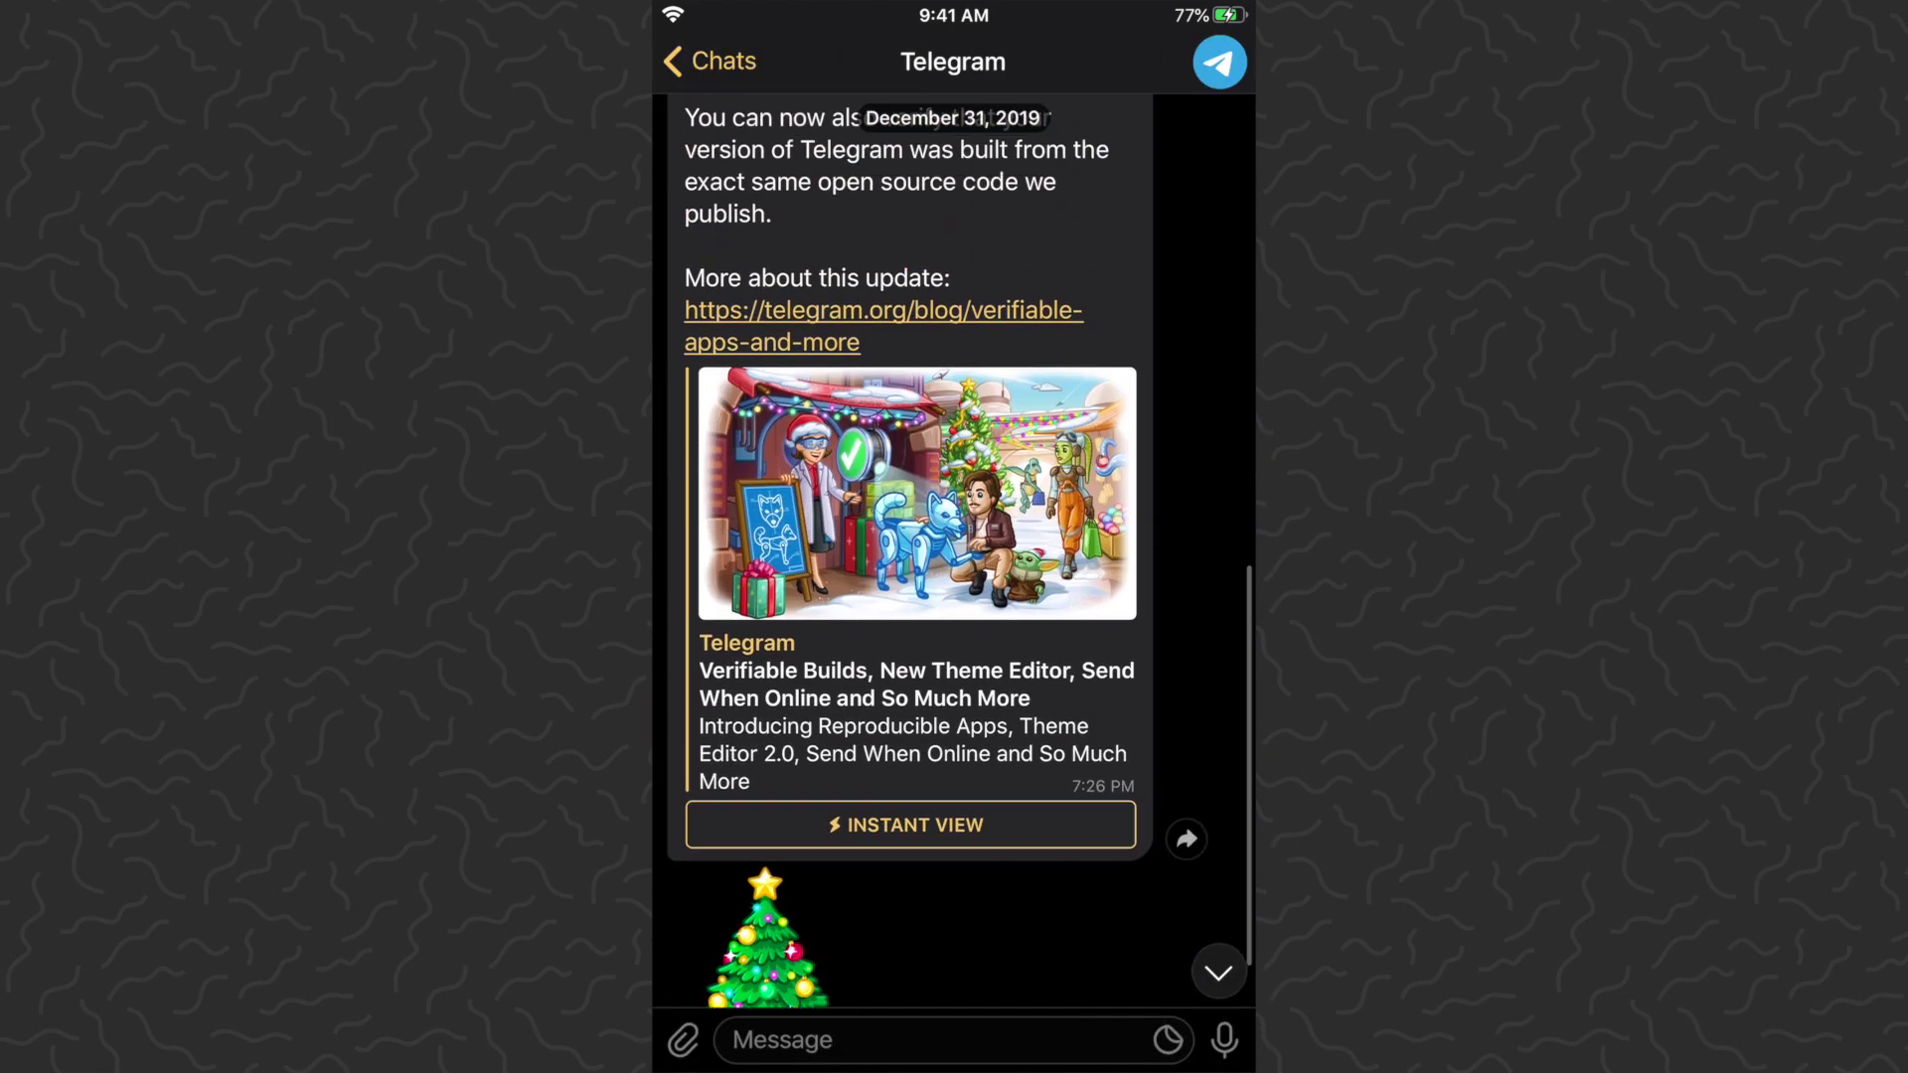
scroll(955, 537, "up", 8)
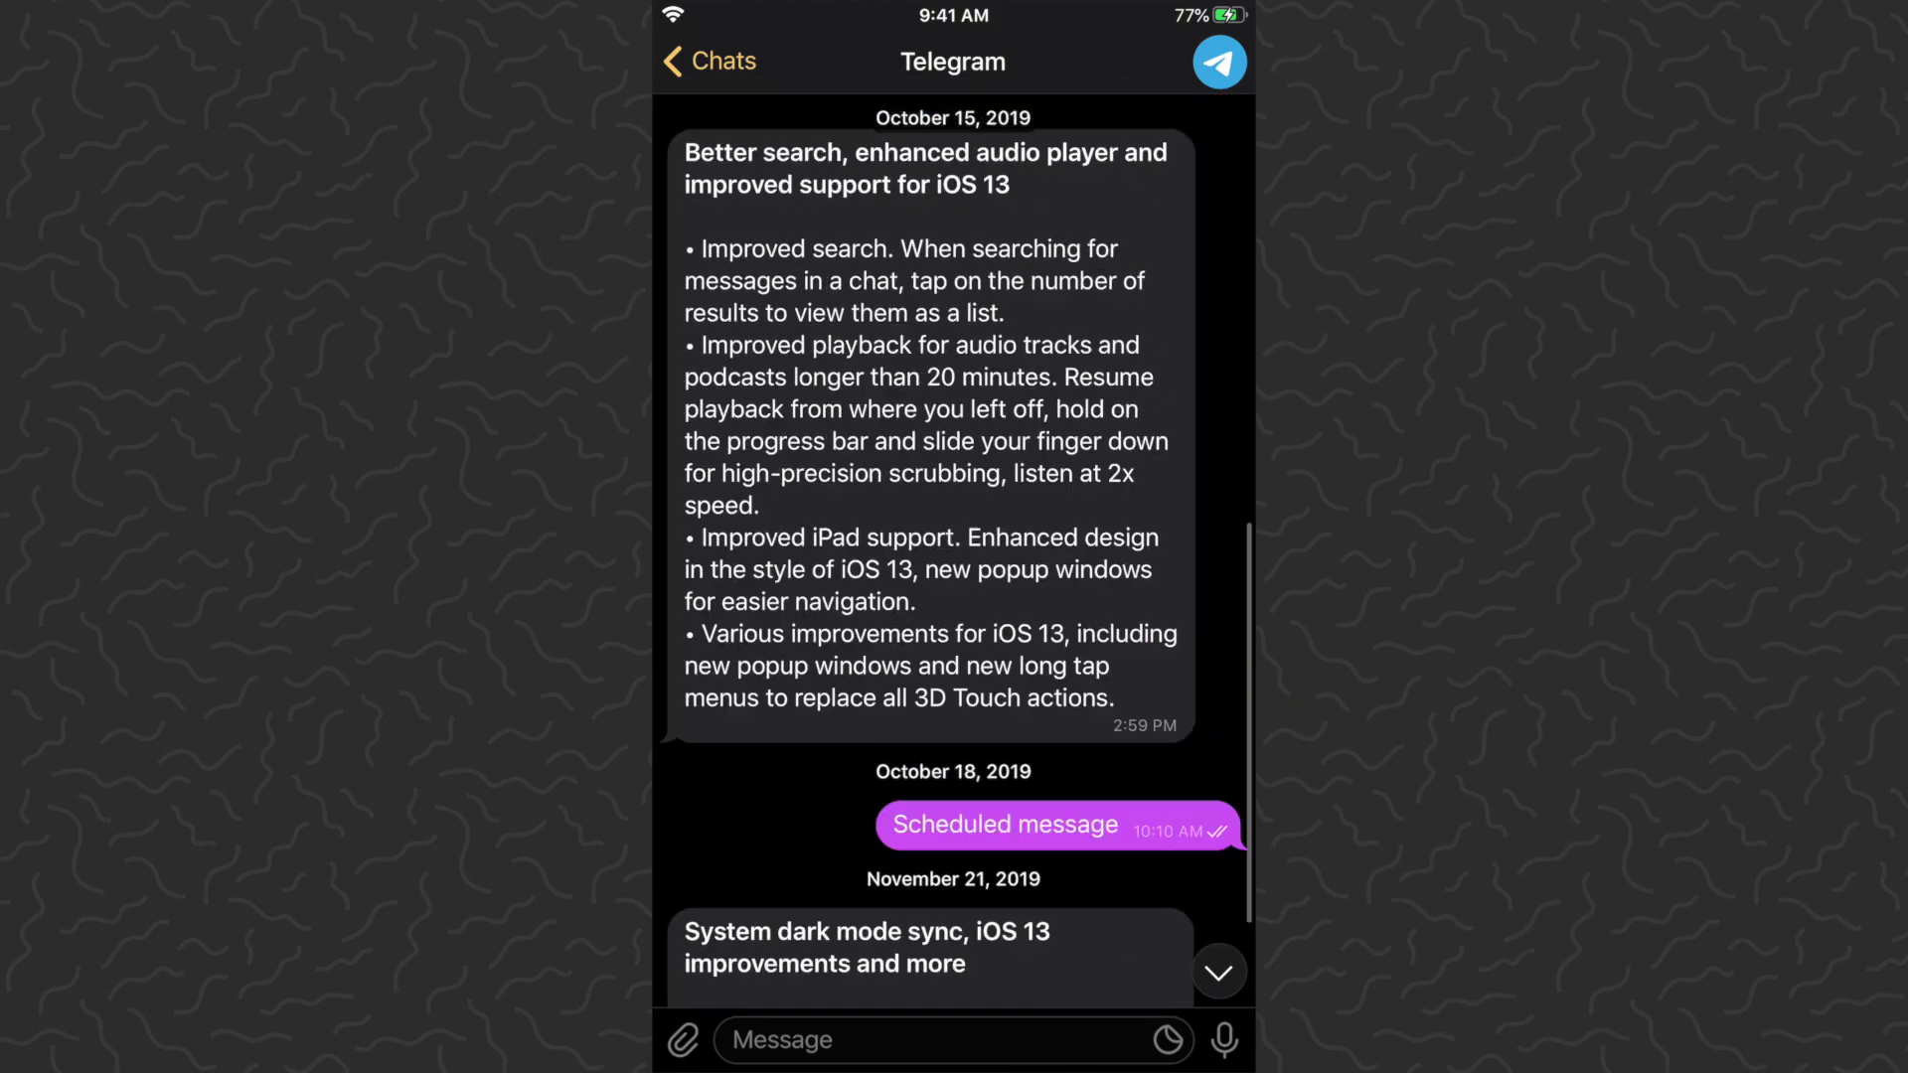
scroll(954, 537, "up", 3)
scroll(955, 538, "down", 3)
scroll(955, 537, "up", 3)
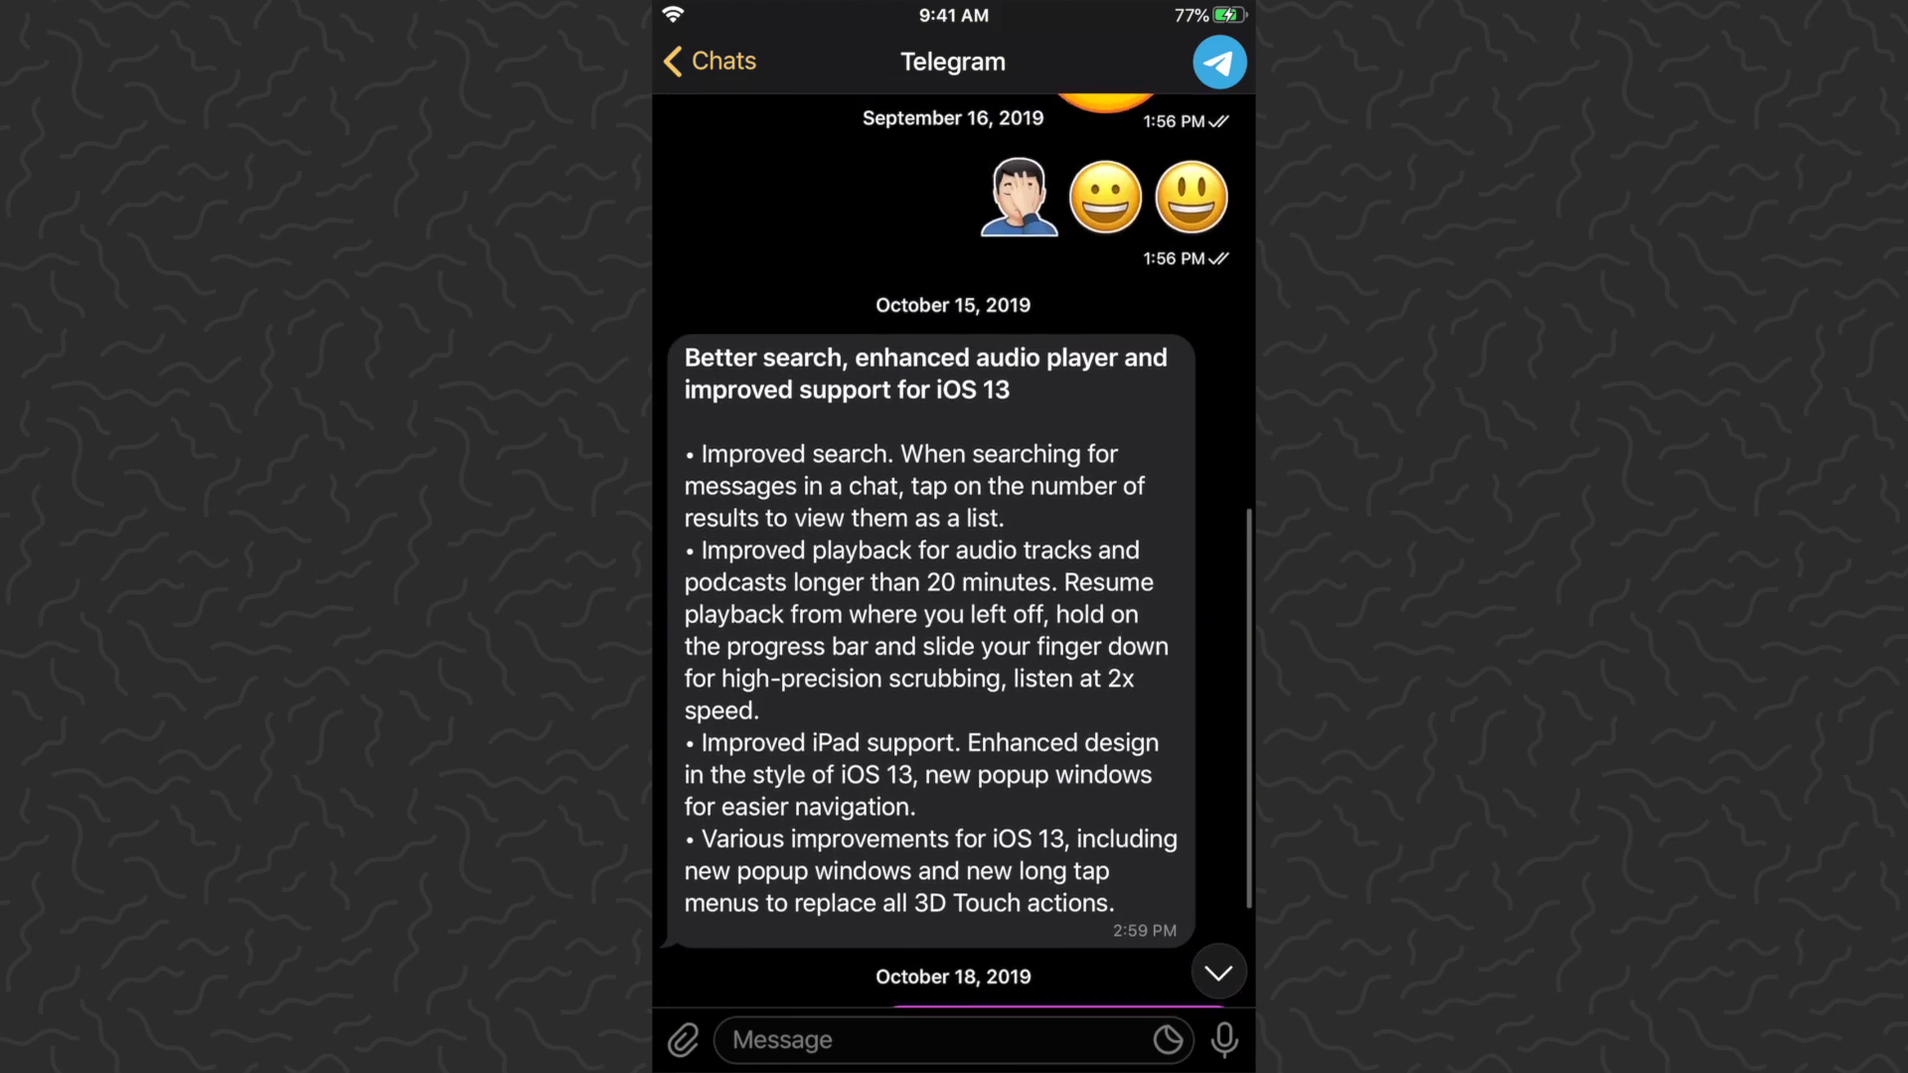
scroll(954, 536, "up", 8)
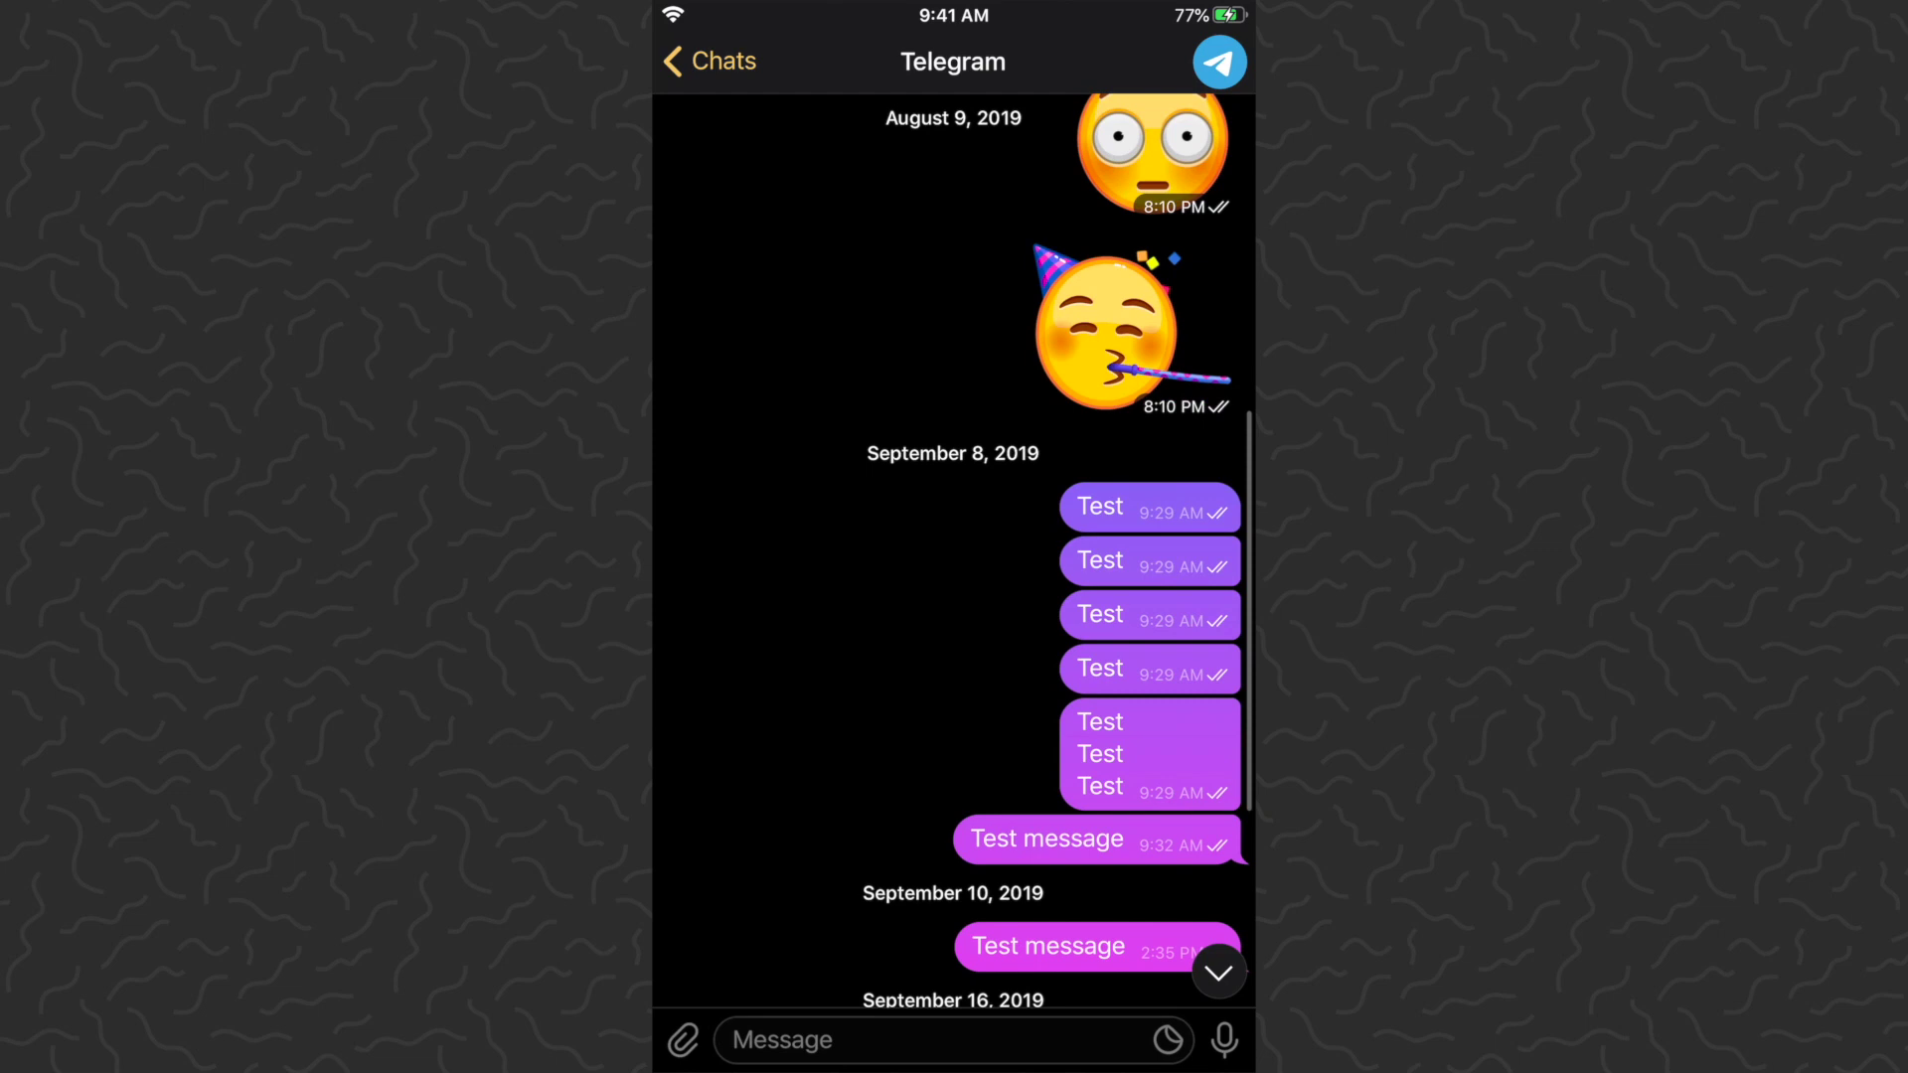
scroll(954, 537, "up", 2)
scroll(953, 538, "down", 6)
scroll(955, 538, "up", 3)
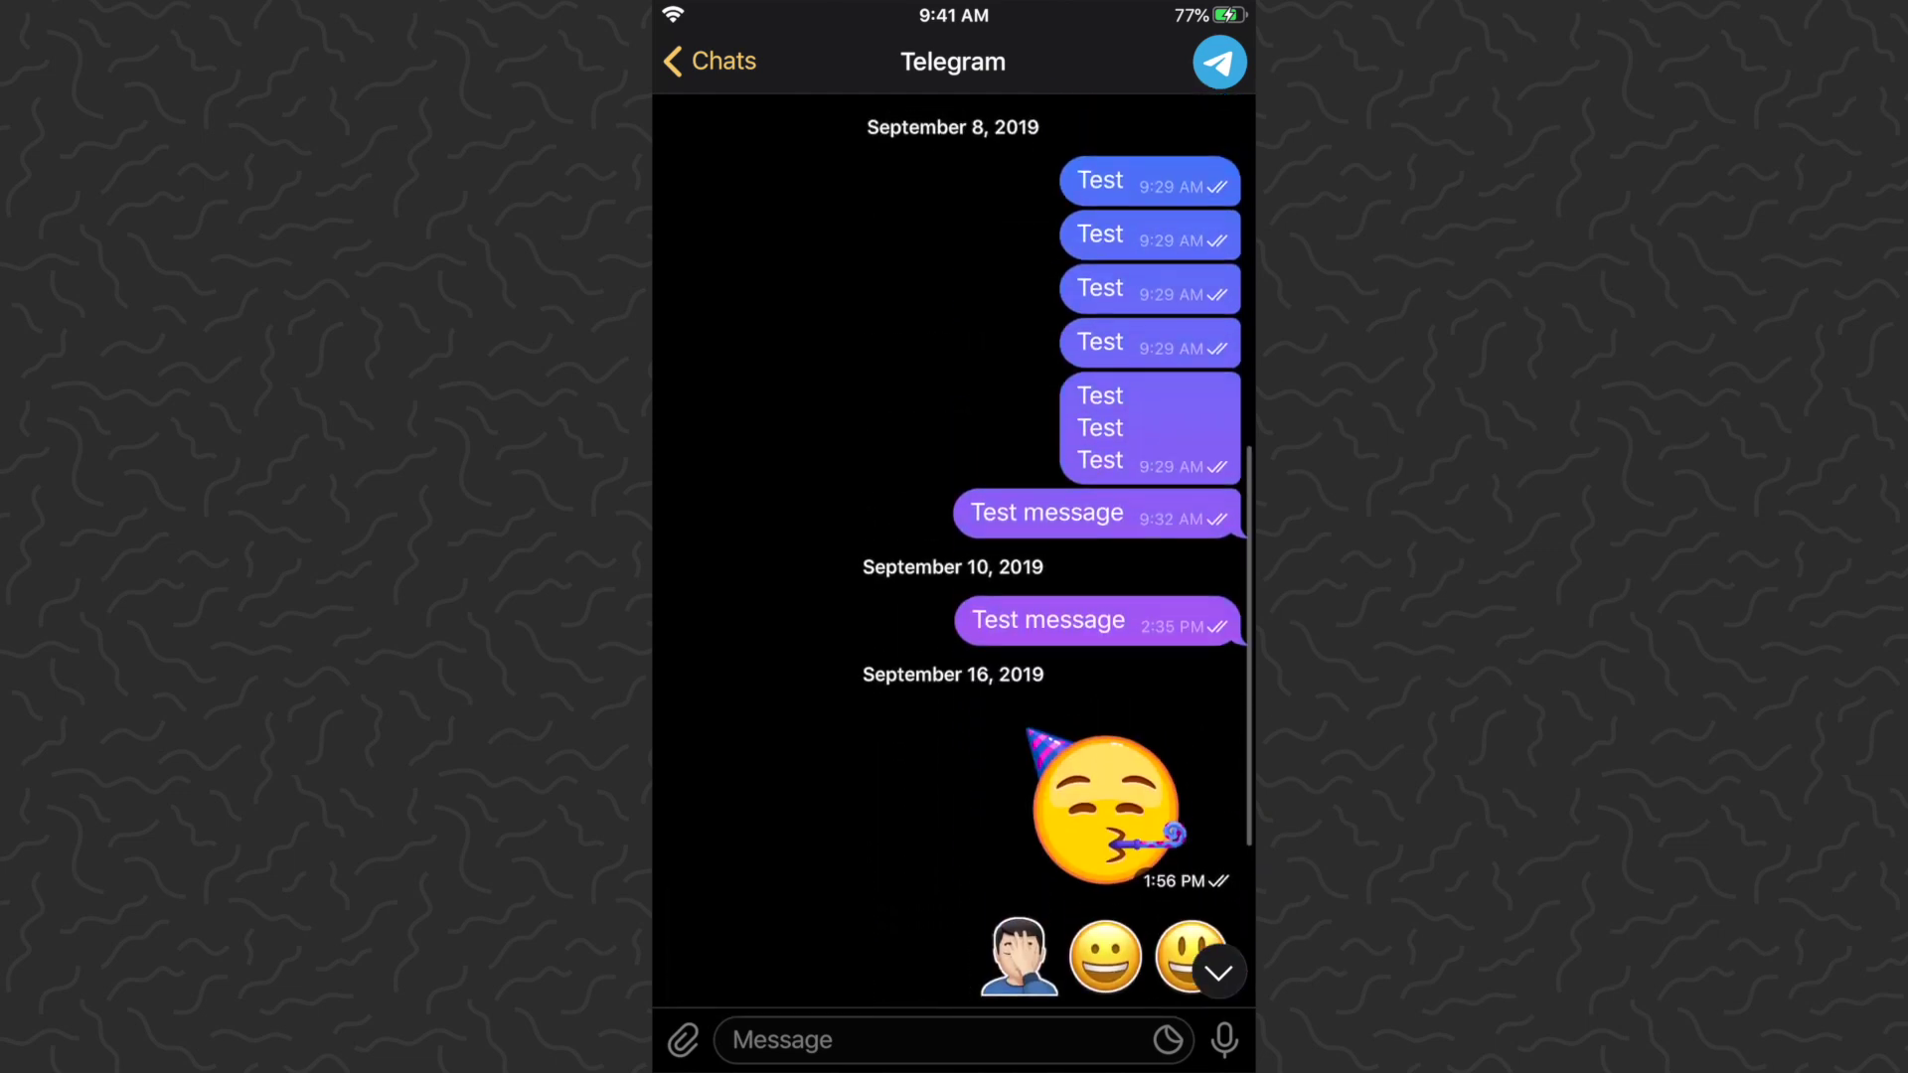
left_click(709, 61)
left_click(1179, 1038)
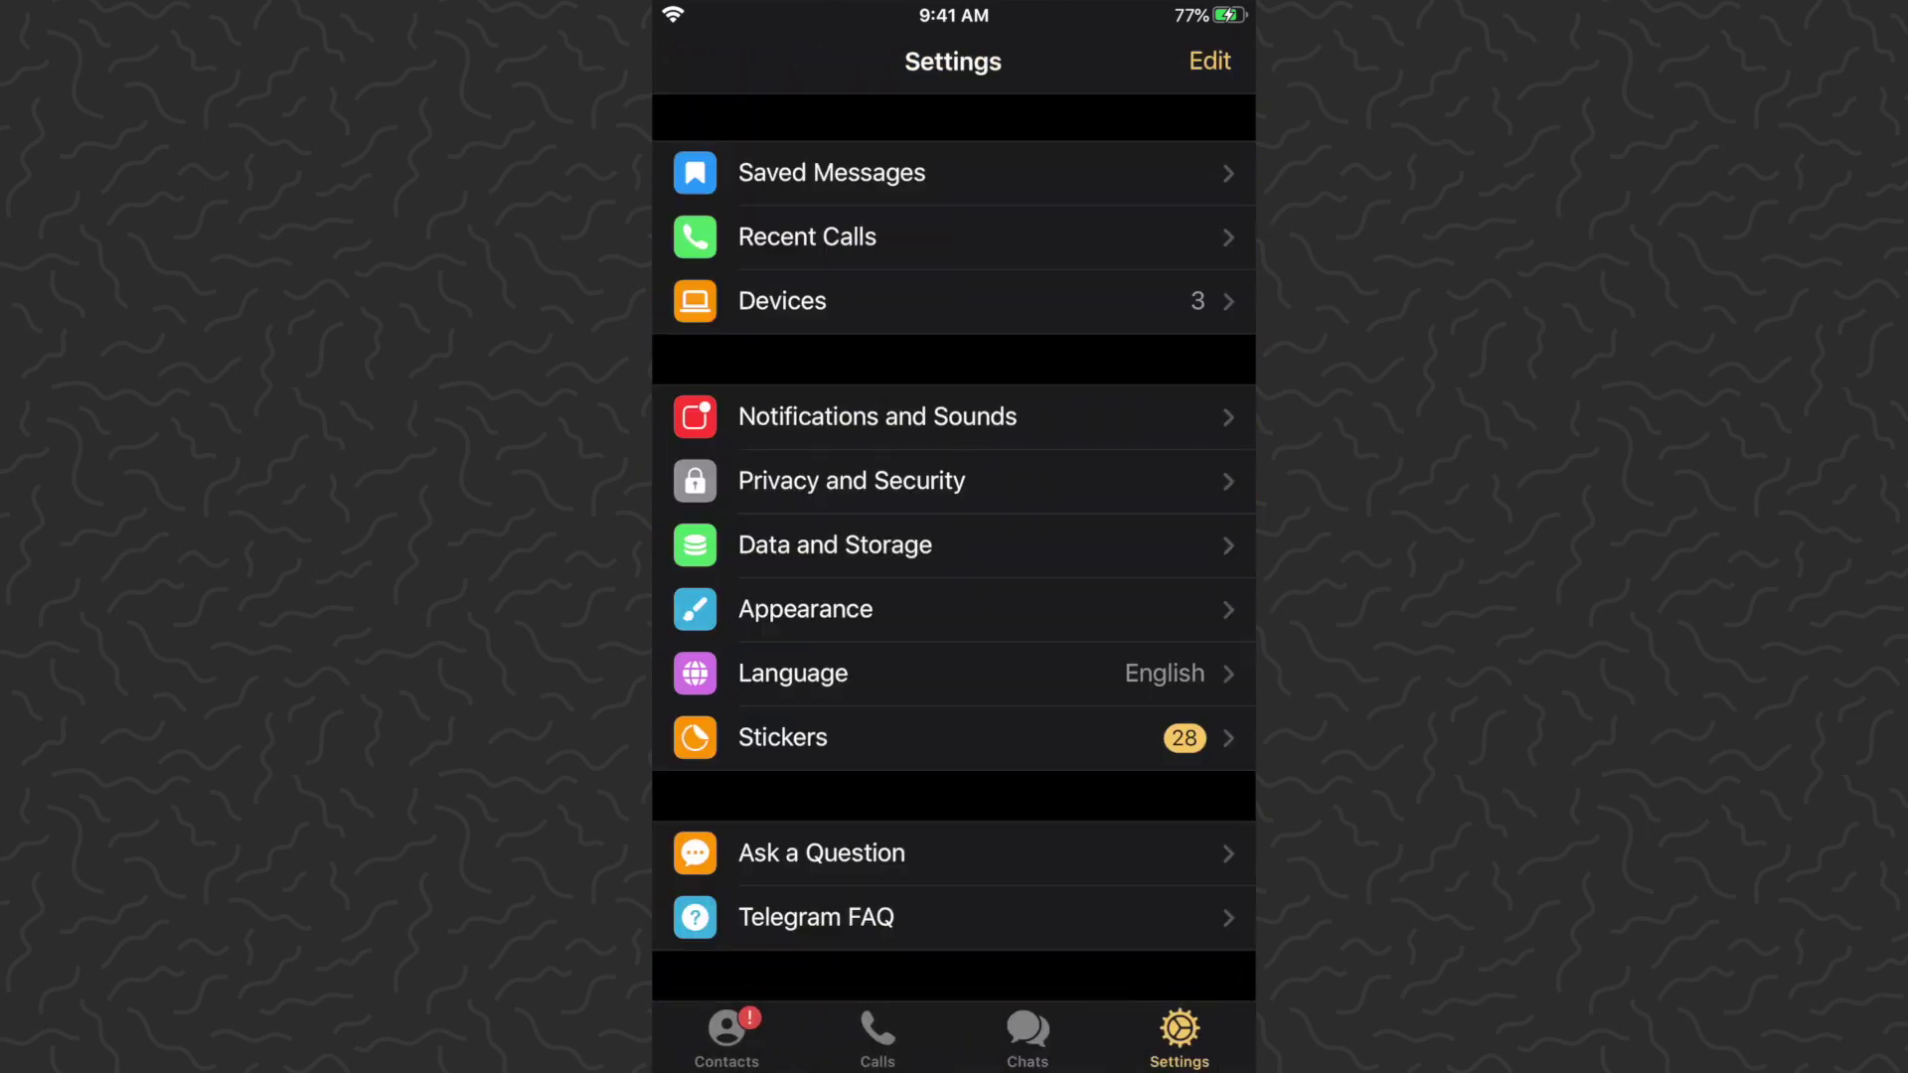
In Appearance, try the teal-green, red, then pink-with-blue-bubbles accent presets
left_click(955, 608)
left_click(957, 567)
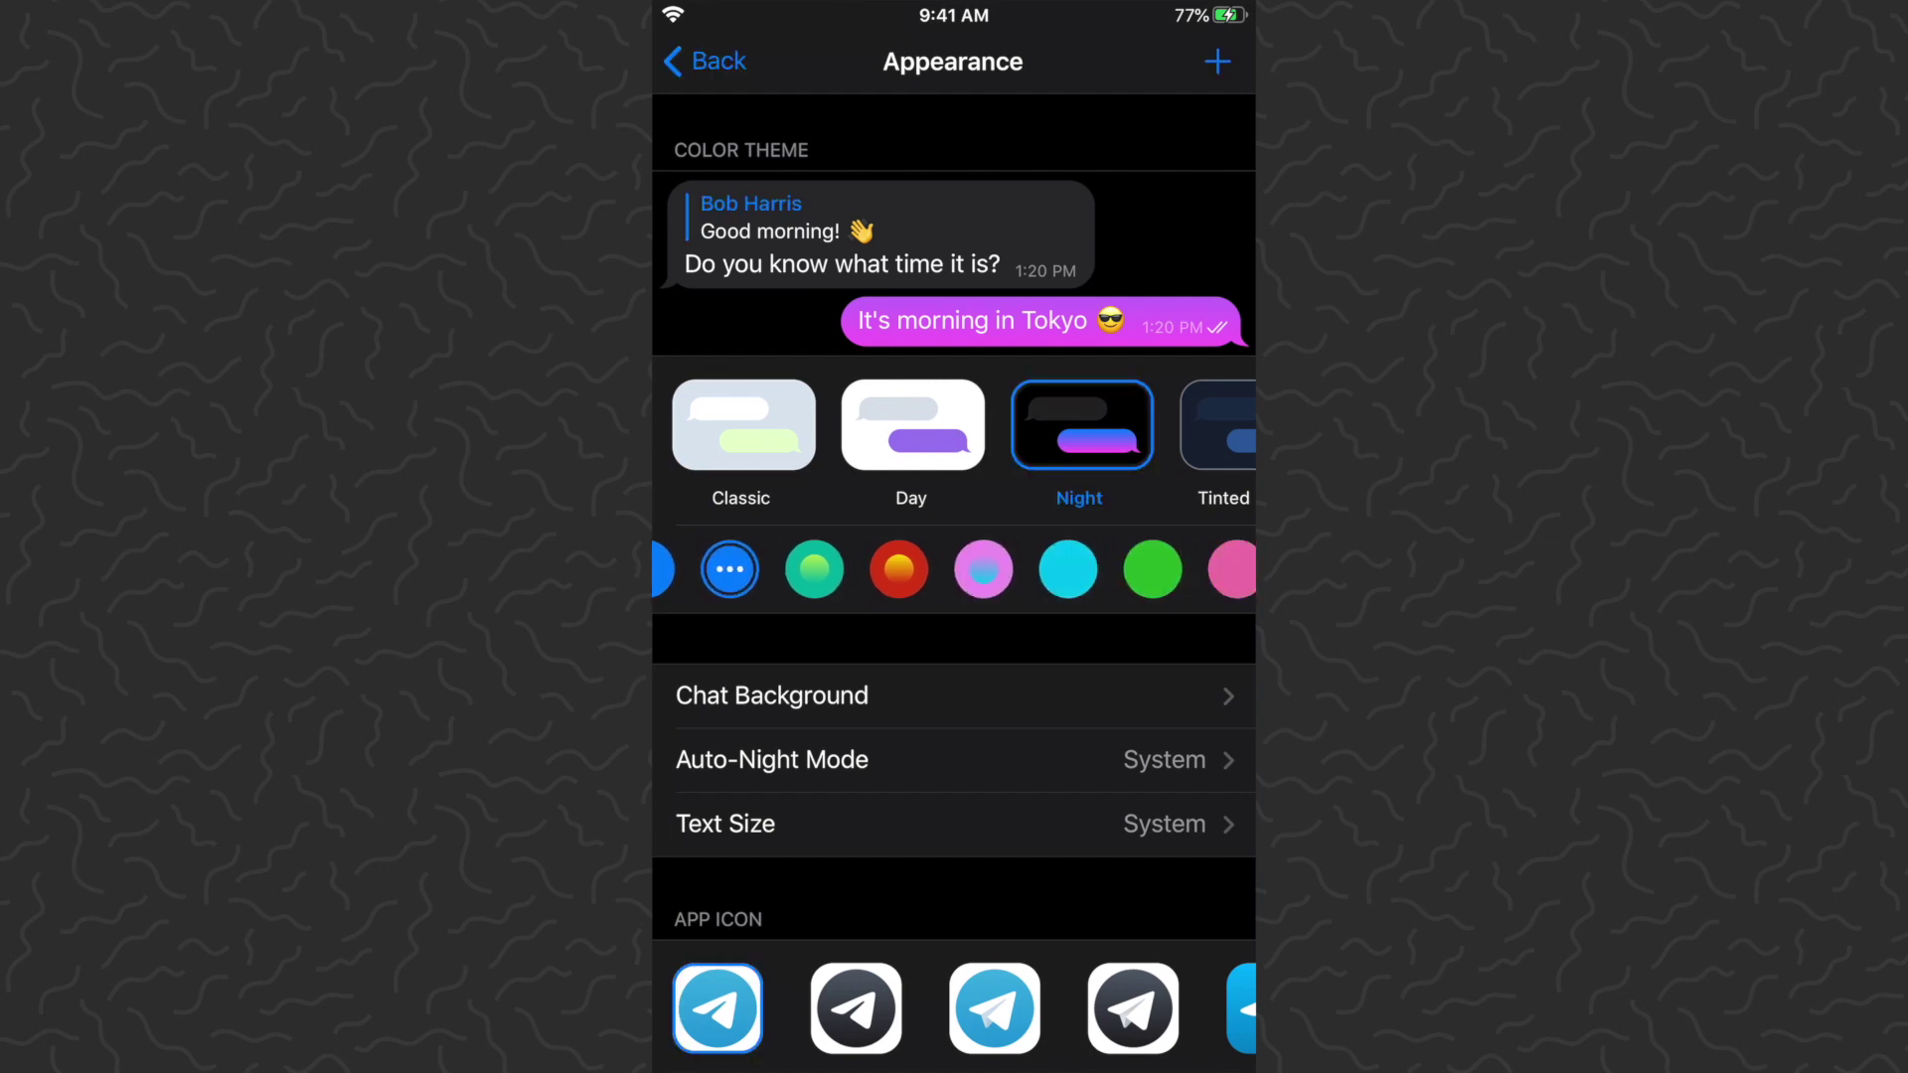
scroll(955, 568, "right", 3)
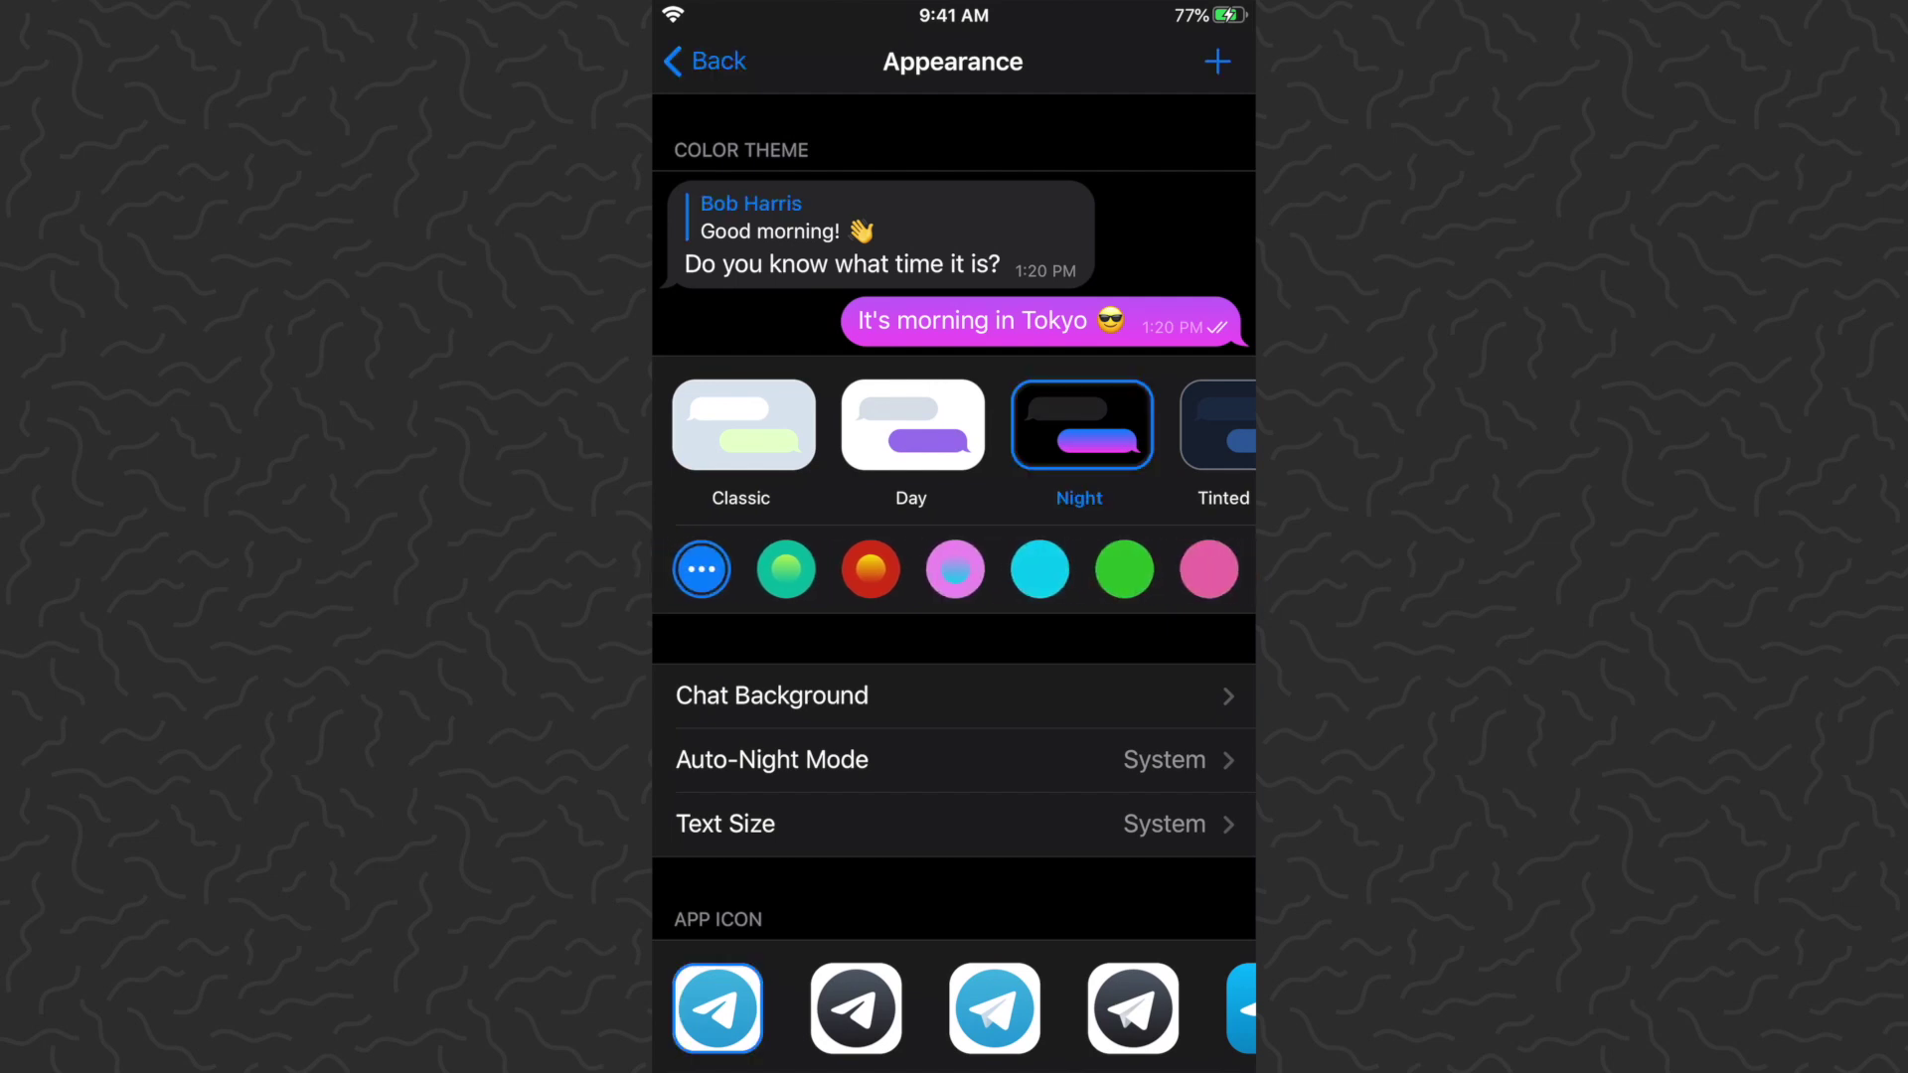
left_click(787, 569)
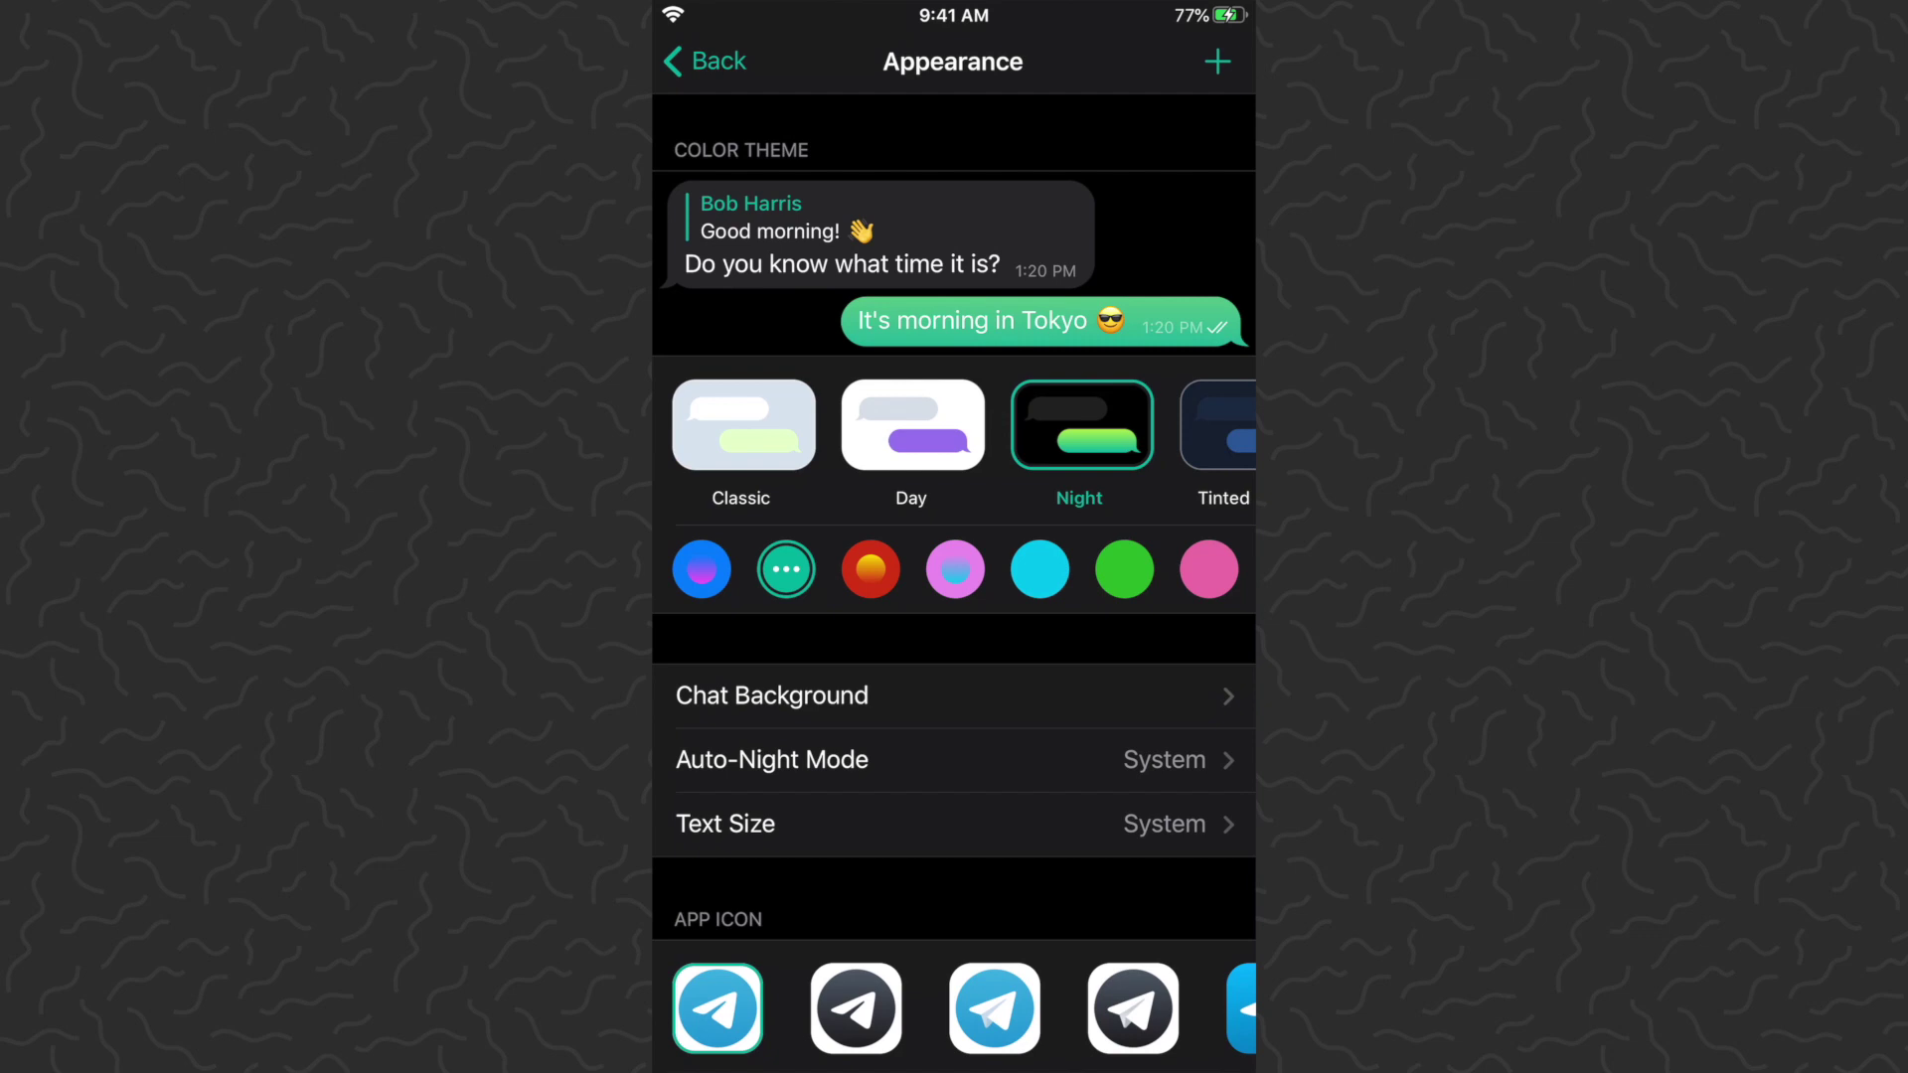
left_click(872, 568)
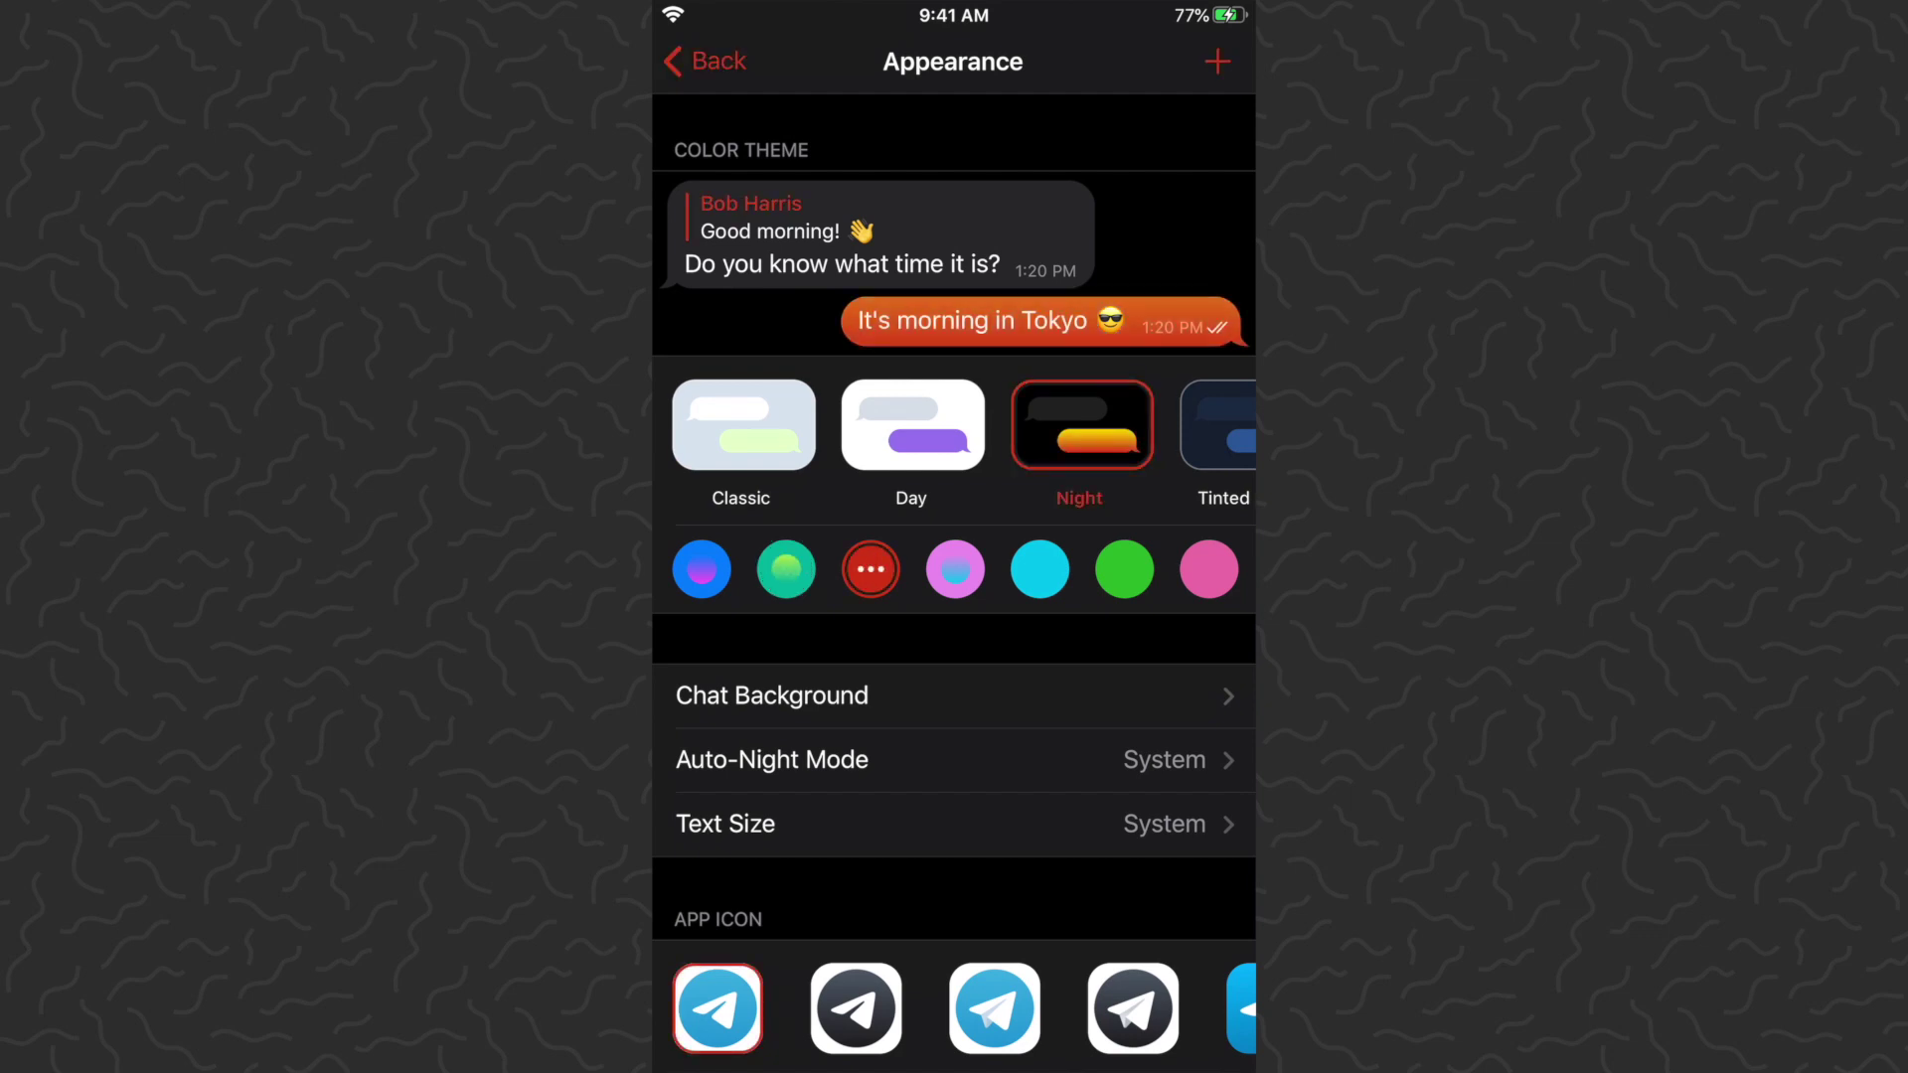
left_click(957, 567)
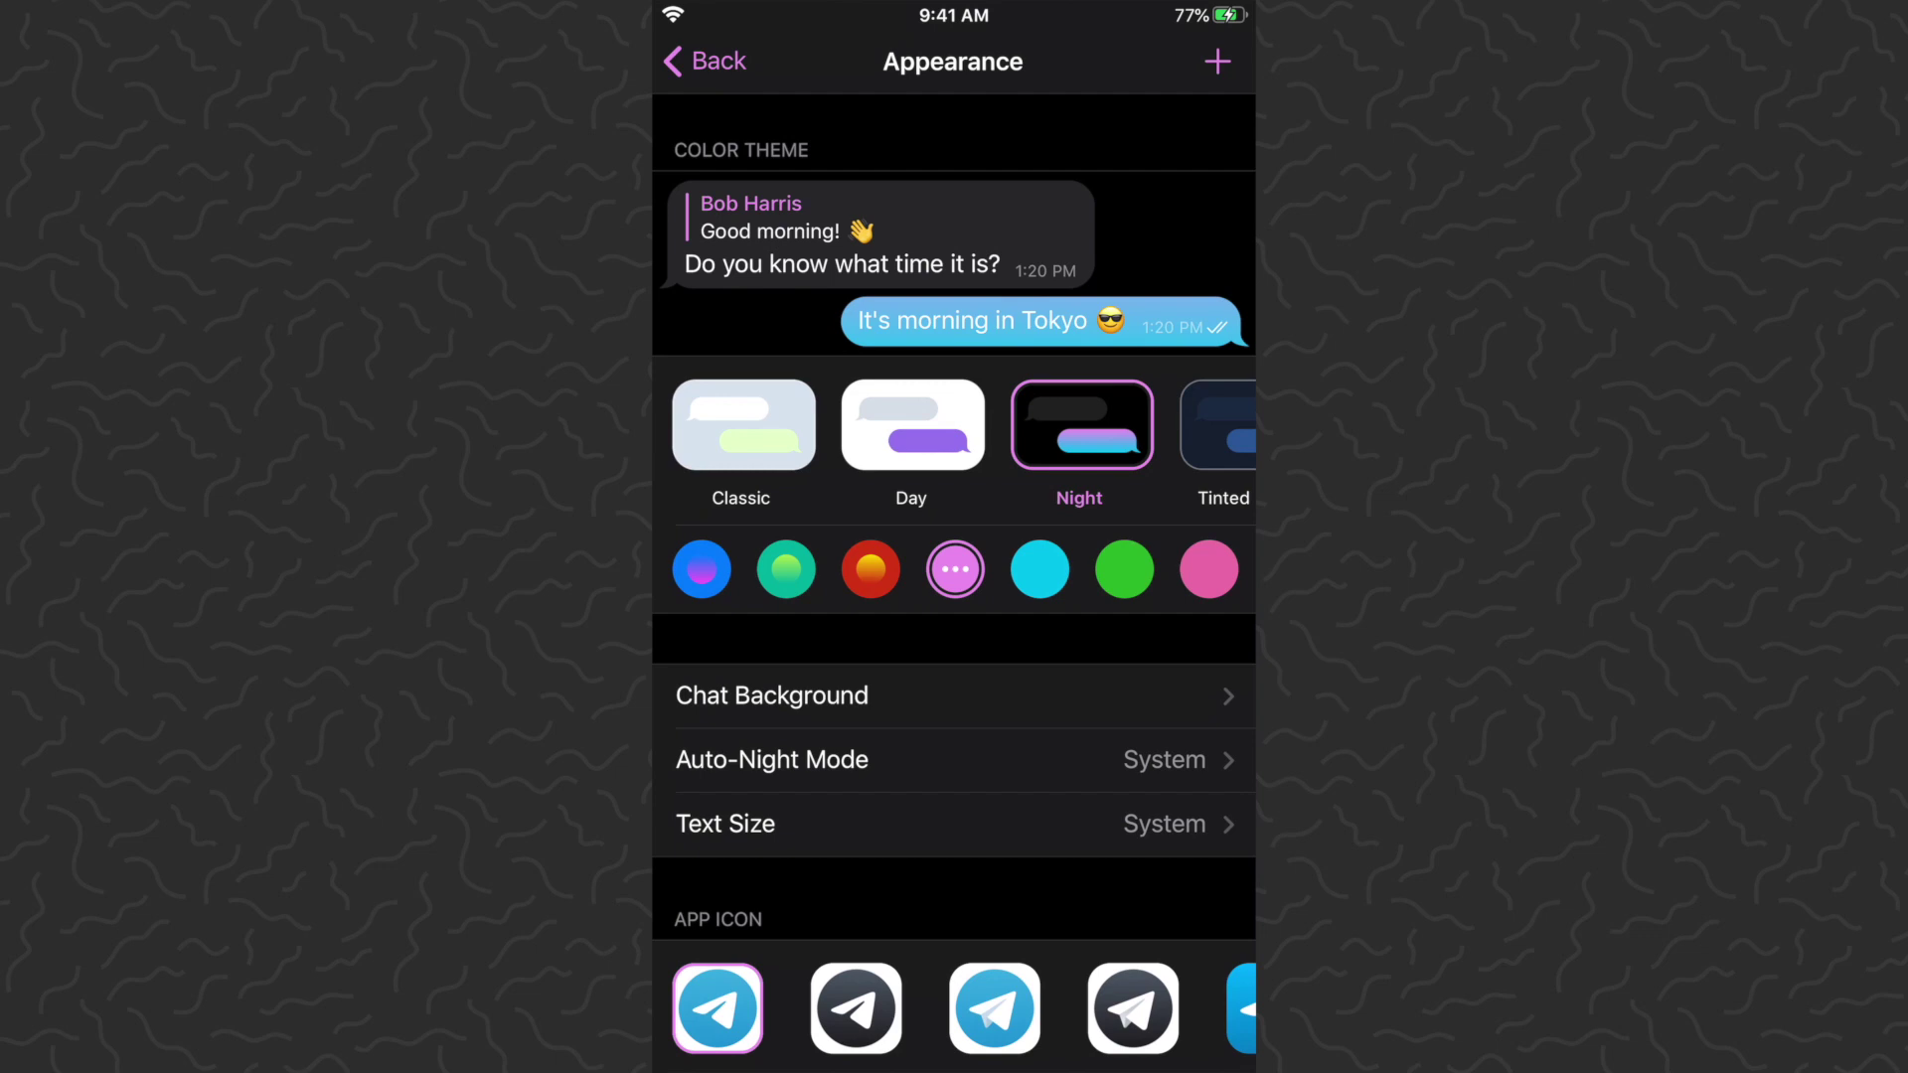
Brighten the pink accent to a custom vivid magenta, #D748ED
left_click(956, 568)
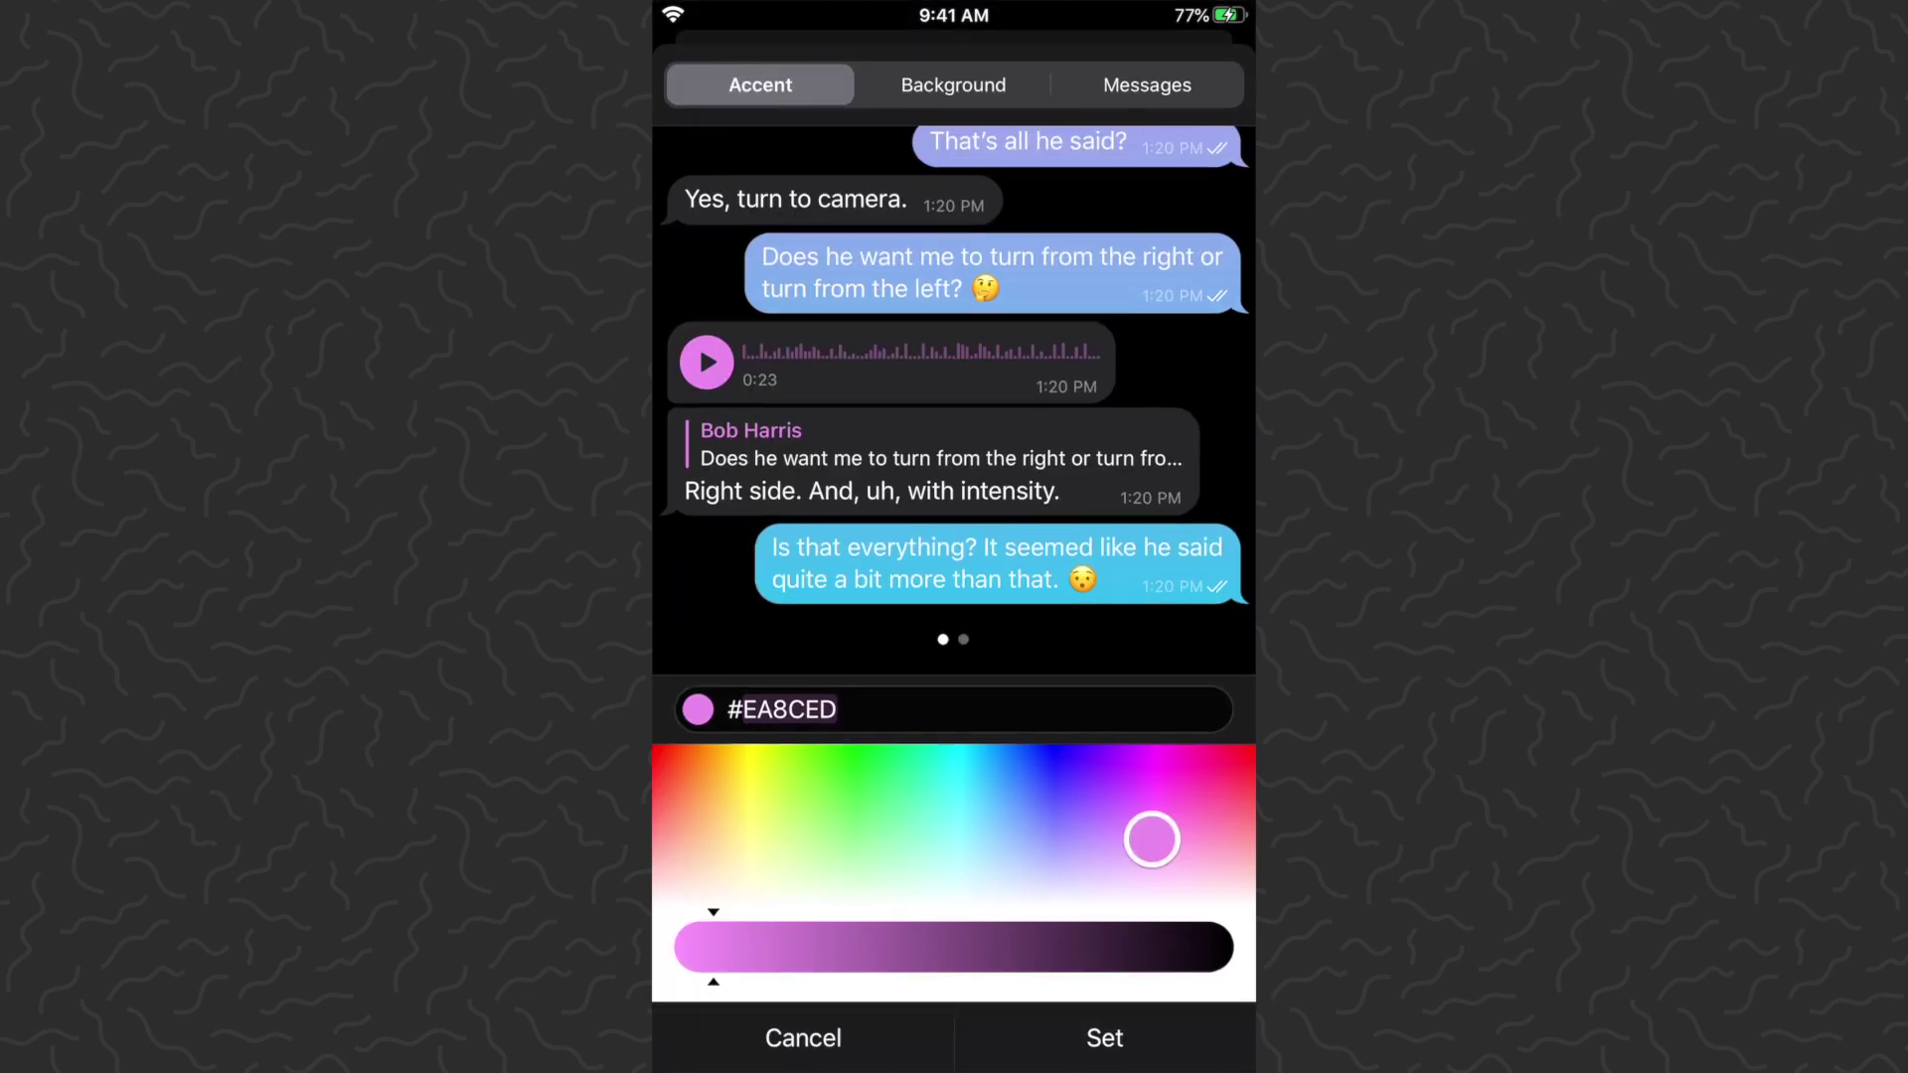
mouse_move(1151, 840)
left_mouse_down()
mouse_move(1142, 745)
mouse_move(1144, 790)
left_mouse_up()
left_click(1105, 1037)
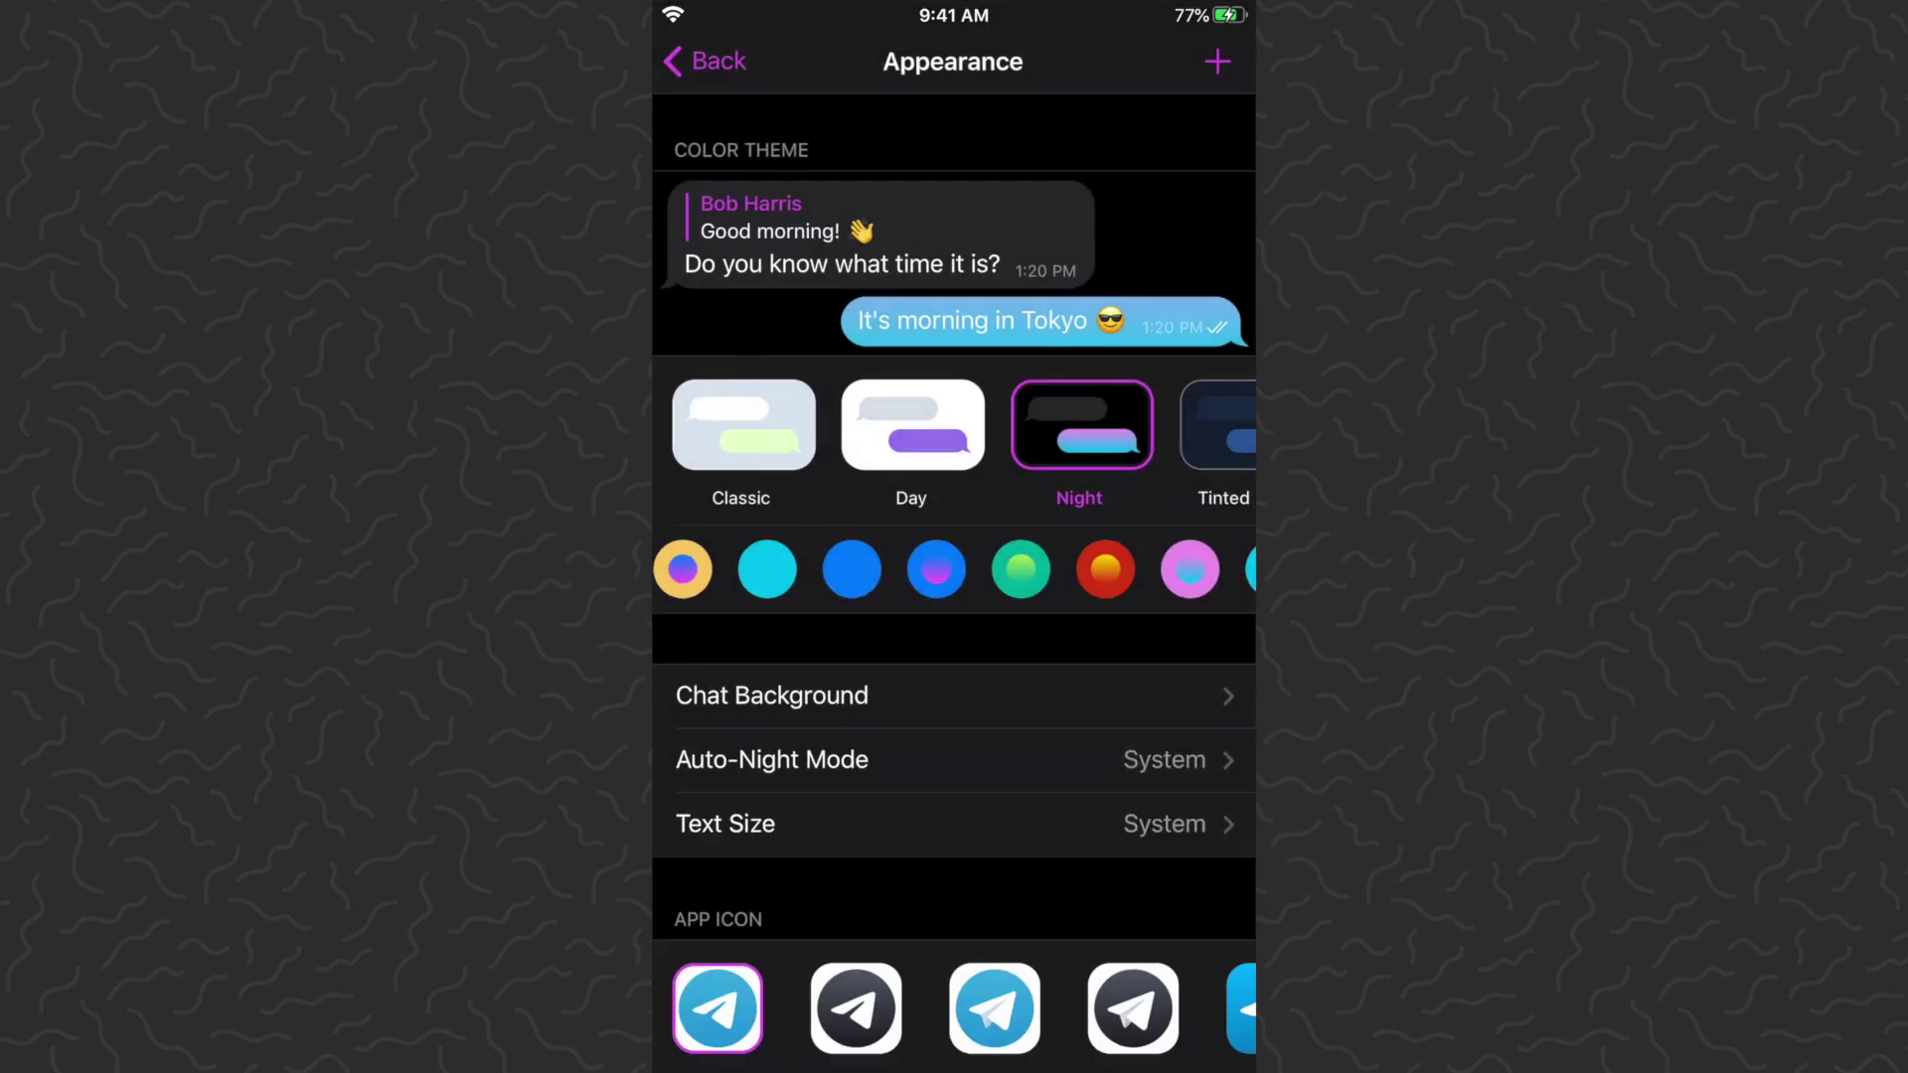